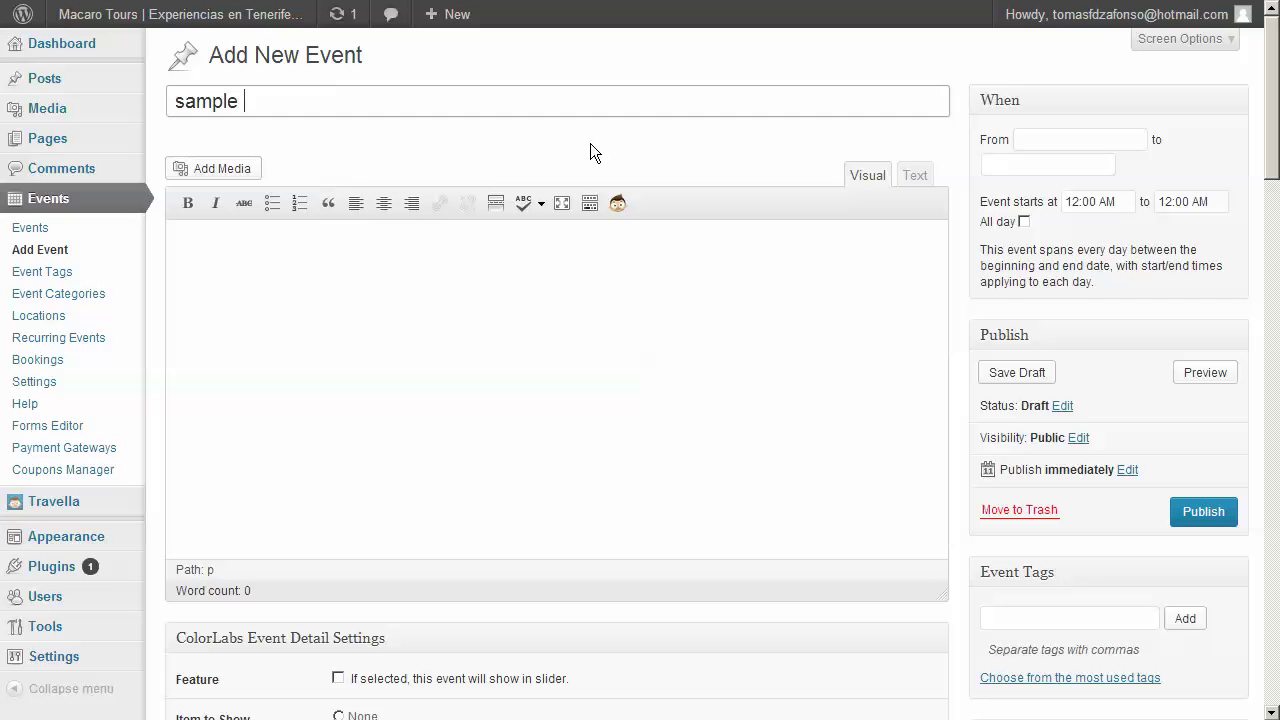
Finish the event title "sample event" and fill the event's description with paragraphs of Lorem ipsum placeholder text.
key("Tab")
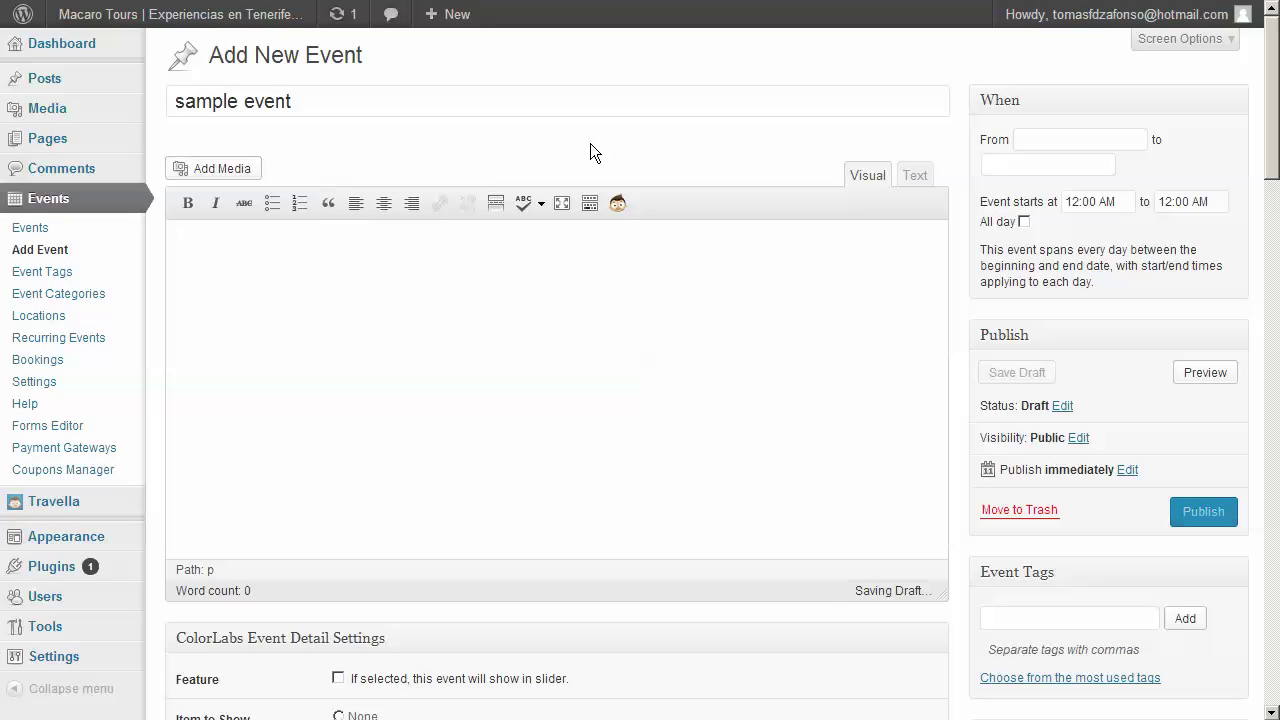
type("Lorem ipsum dolor sit amet, consectetur adipiscing elit. Suspendisse porta varius quam in imperdiet. Ut nibh dolor, bibendum sit amet quam eget, tristique tempor elit. Cras ut dolor turpis. Donec scelerisque, metus ac porttitor pharetra, nibh dolor sodales nunc, sit amet ullamcorper orci orci vitae augue. Praesent varius purus at nibh blandit tempor. Aliquam vel ornare est, ac posuere nunc. Aenean felis lectus, tempus mollis tempus quis, consequat et mi. Etiam vel mauris consectetur, tristique ipsum a, rhoncus risus. Quisque id justo dictum, semper turpis sit amet, lobortis diam. Integer ullamcorper diam odio, et consectetur augue faucibus mattis. Nam a elit quis mi scelerisque laoreet. Suspendisse dignissim laoreet pretium. In suscipit dictum erat a porta. In ullamcorper rhoncus tortor, vitae vehicula quam lacinia sed. Morbi iaculis vitae ante sit amet sollicitudin. Praesent a risus faucibus, suscipit magna in, volutpat enim. Vestibulum velit justo, eleifend sit amet luctus et, rhoncus in ipsum. Pellentesque condimentum fringilla adipiscing. Cras vitae leo interdum, viverra sapien vitae, facilisis turpis. Suspendisse posuere, massa a suscipit sagittis, diam eros faucibus nulla, gravida suscipit tellus turpis pulvinar tellus. Mauris sagittis sapien sit amet euismod semper. In hac habitasse platea dictumst.")
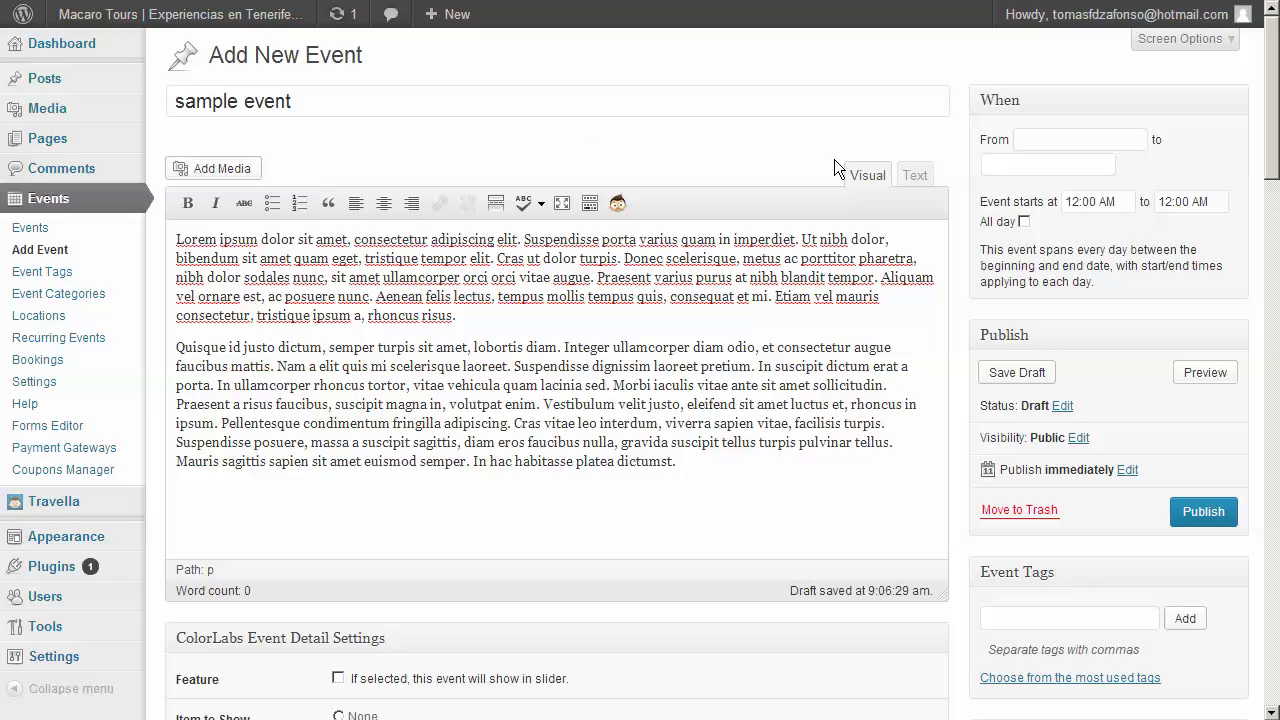
Set the event to run from 31/07/2013 until a date in August 2013.
left_click(1074, 140)
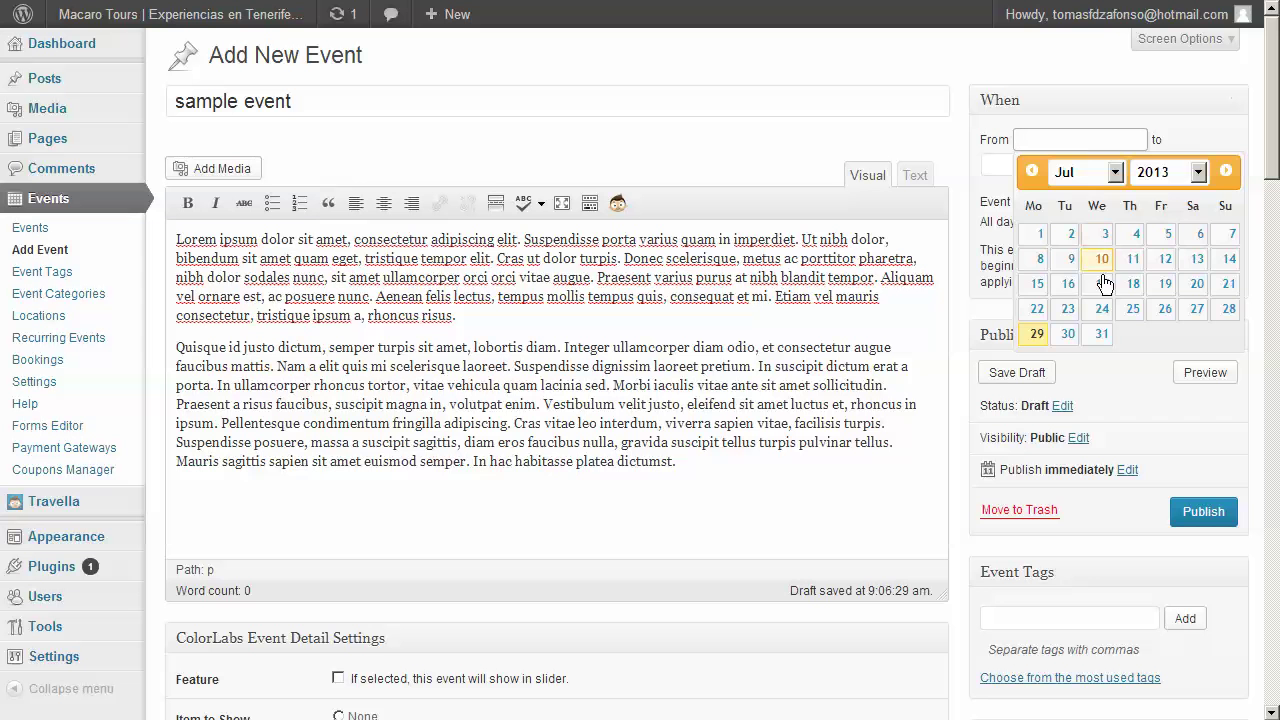
left_click(1101, 333)
left_click(1095, 168)
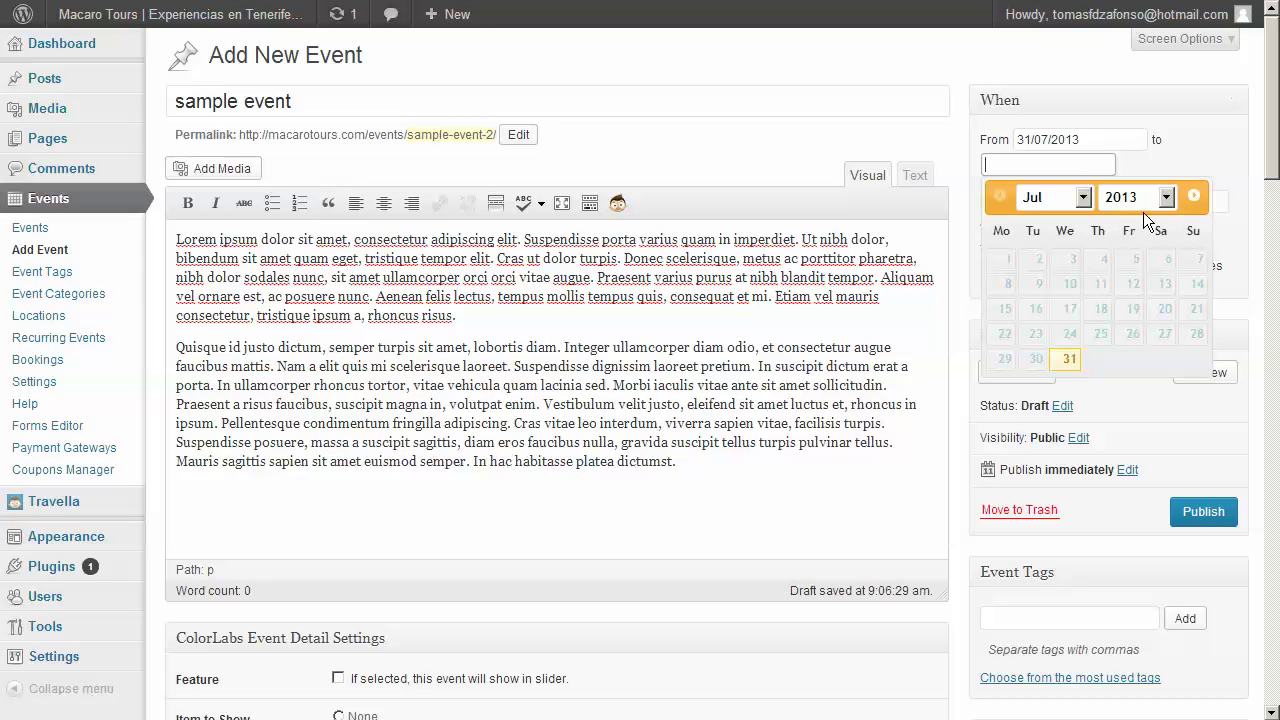
left_click(1193, 197)
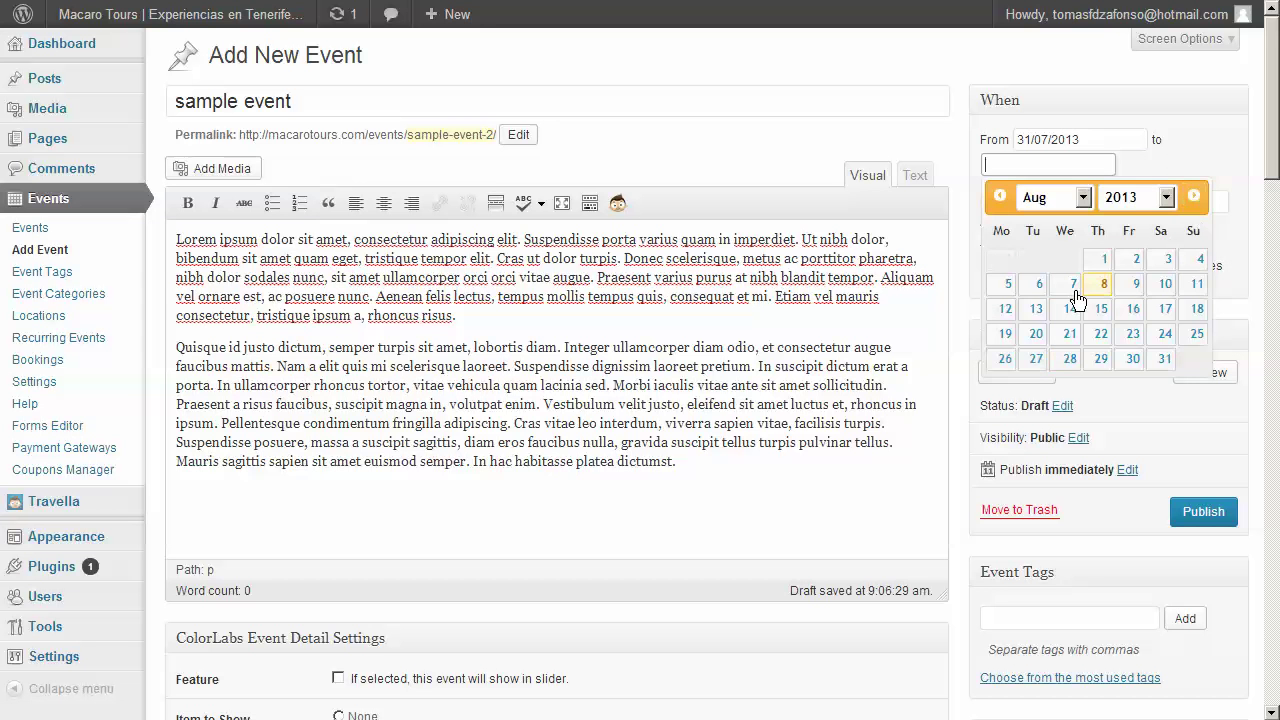
left_click(1156, 320)
Set the existing mountain sunset photo 2221.jpg as the event's featured image.
scroll(1023, 220, "down", 4)
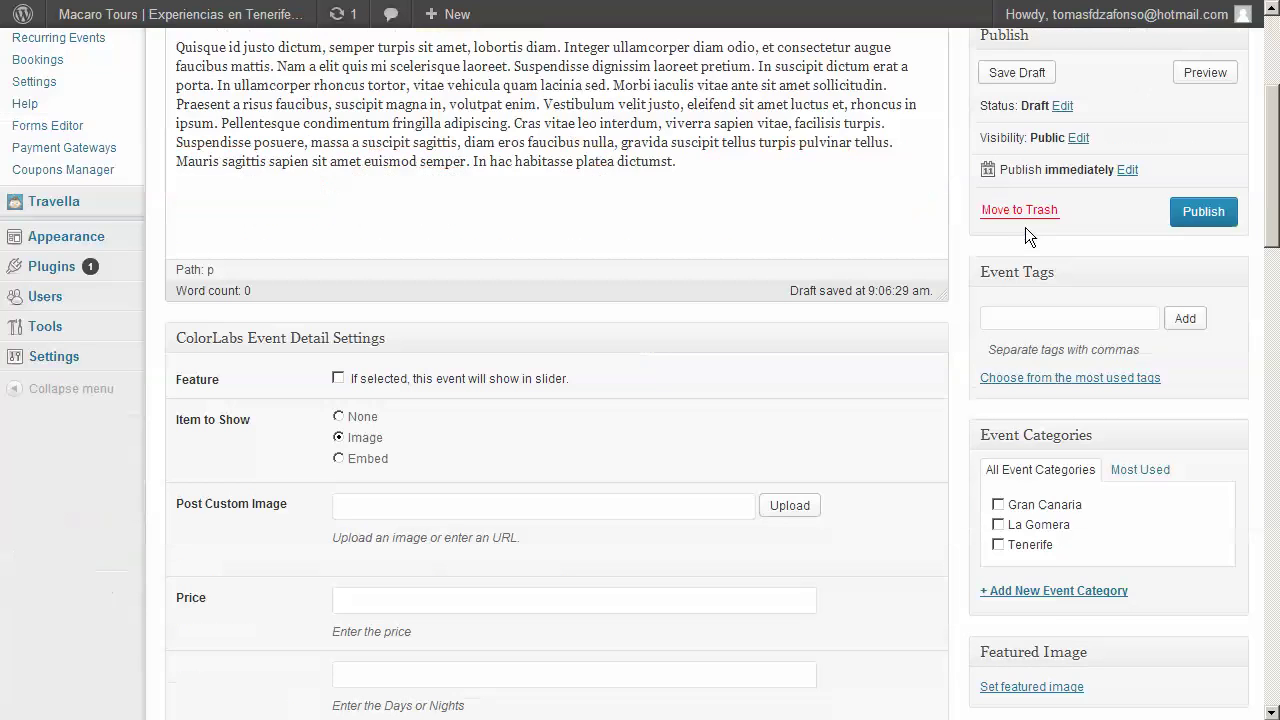
scroll(1019, 228, "down", 2)
left_click(1046, 397)
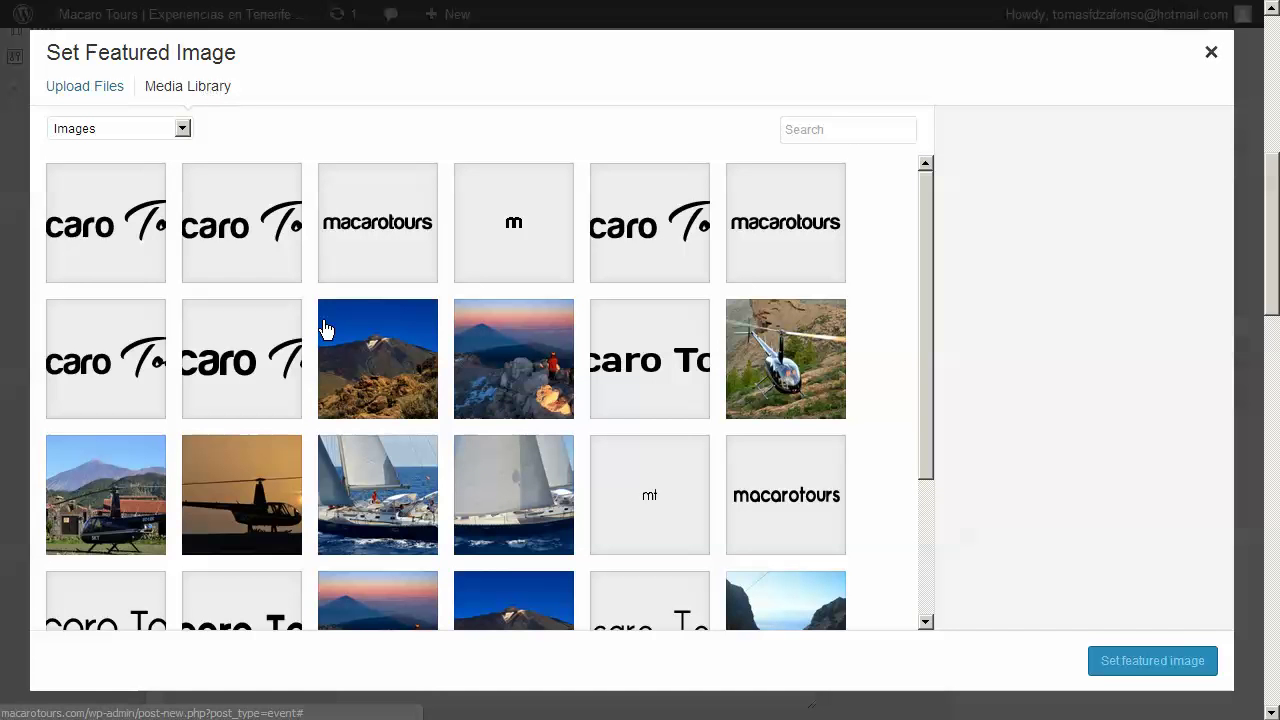
left_click(512, 377)
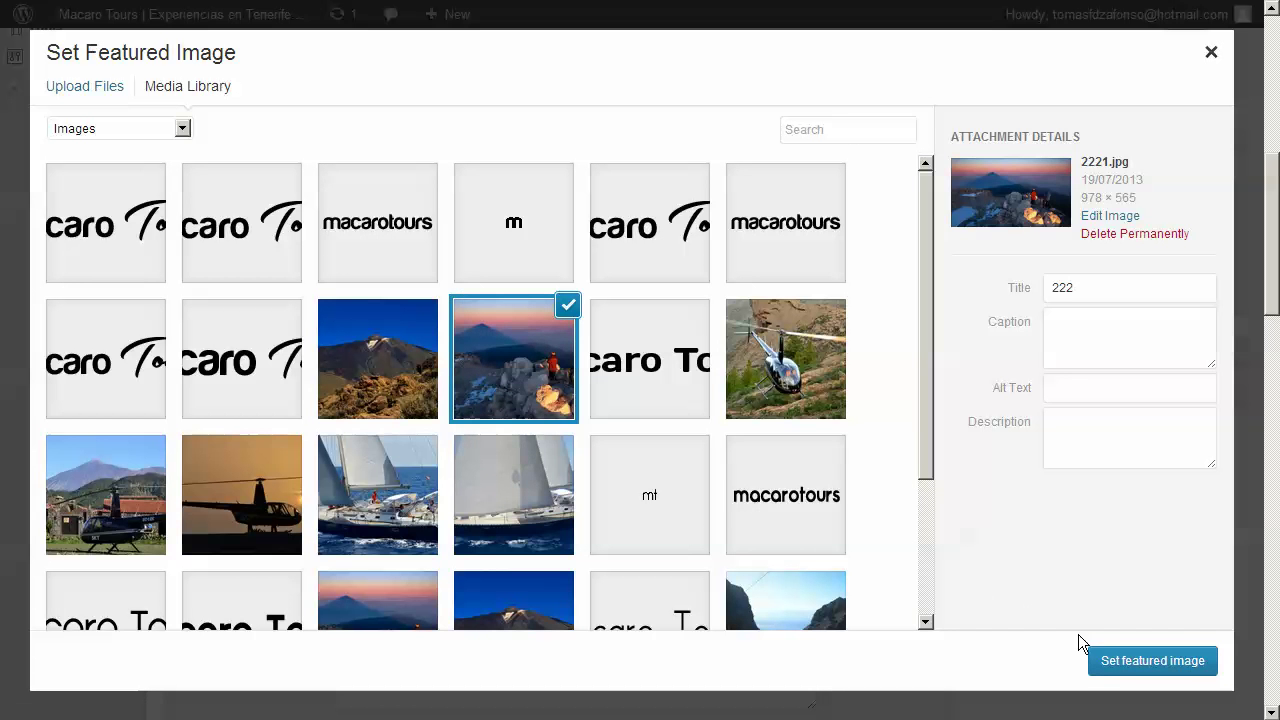
left_click(1110, 658)
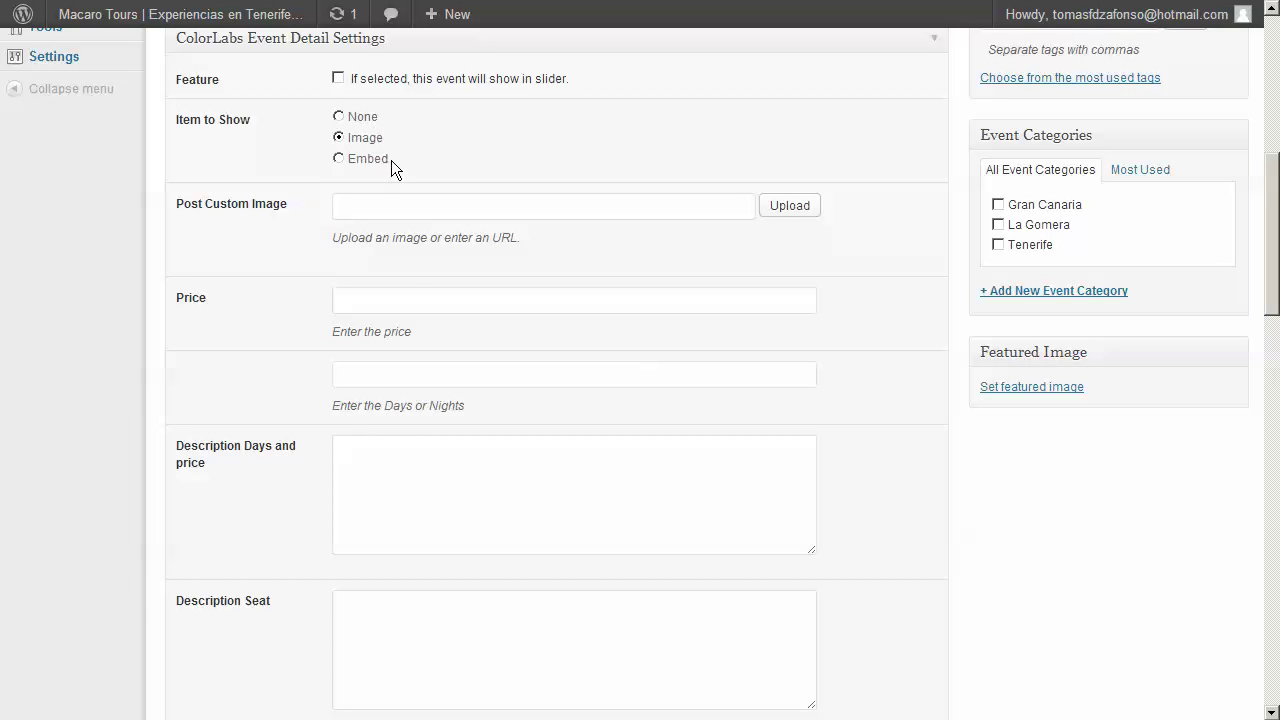
Set the event's price to $ 175 and its duration to 2 Days / 1 Night.
left_click(417, 298)
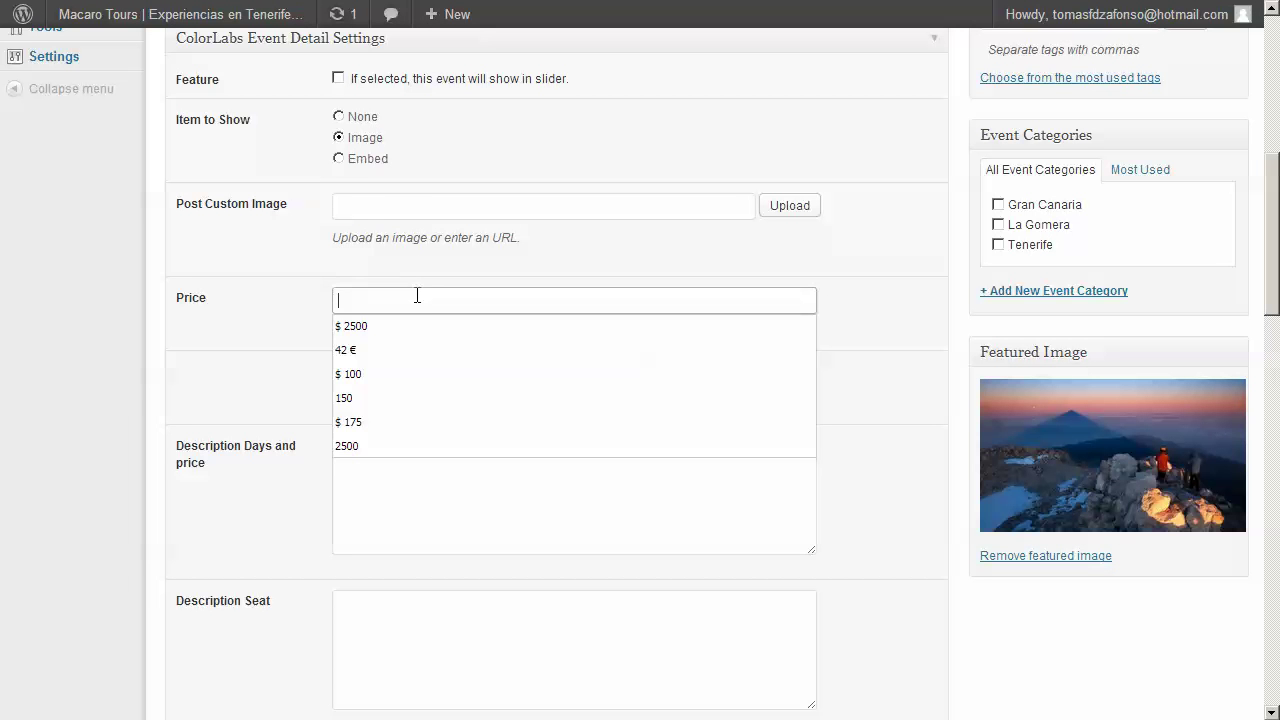
left_click(414, 422)
left_click(418, 373)
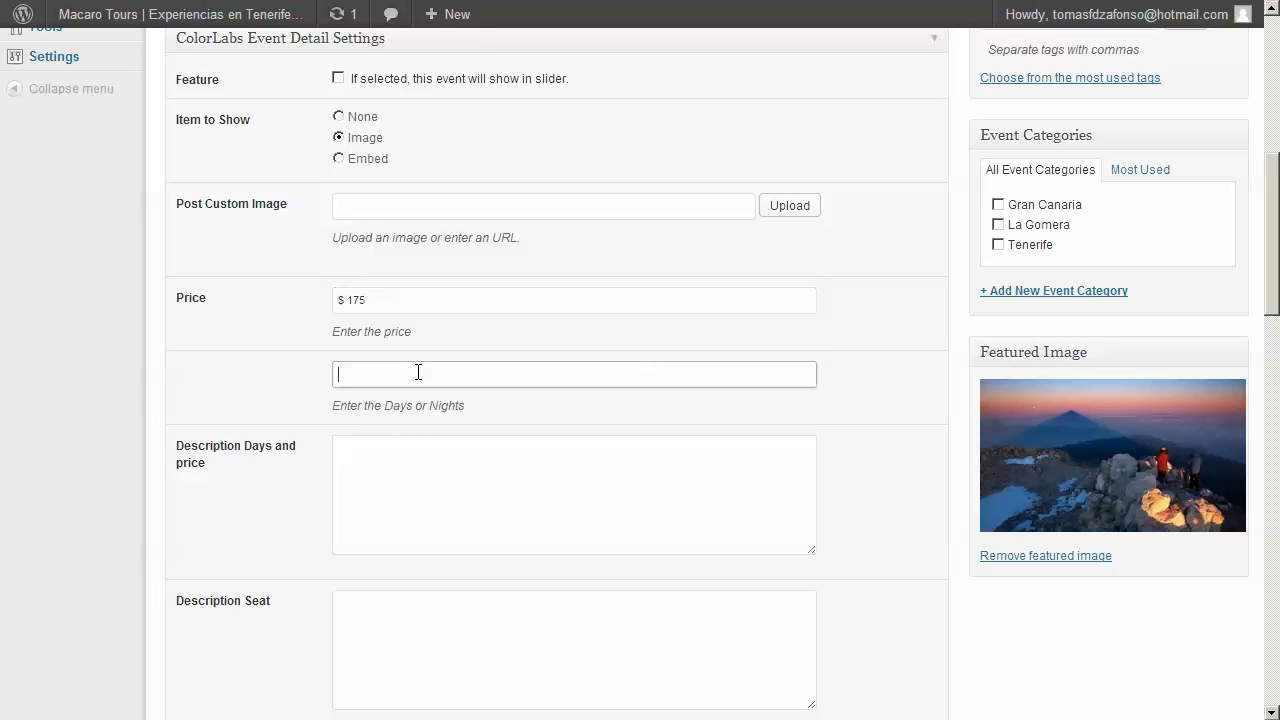
left_click(418, 373)
left_click(397, 444)
Enter "this is a sample event" as the event's days and price description.
scroll(397, 444, "down", 1)
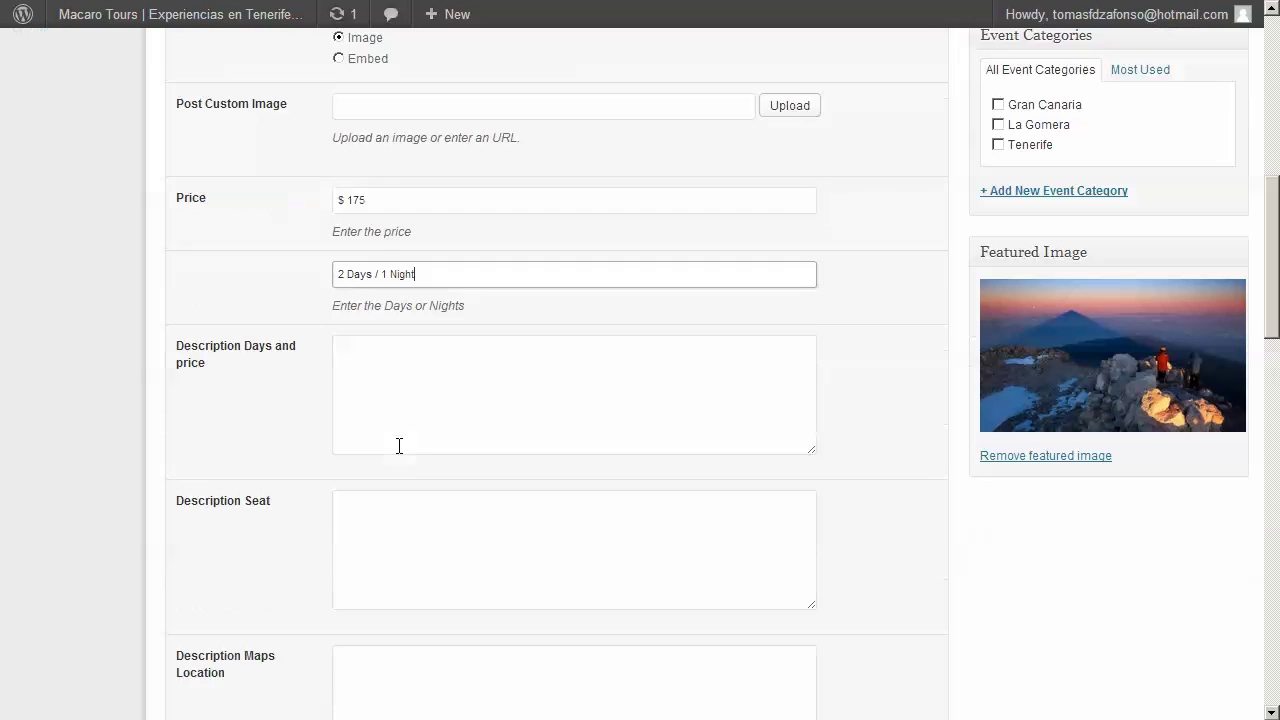
left_click(440, 425)
type("th")
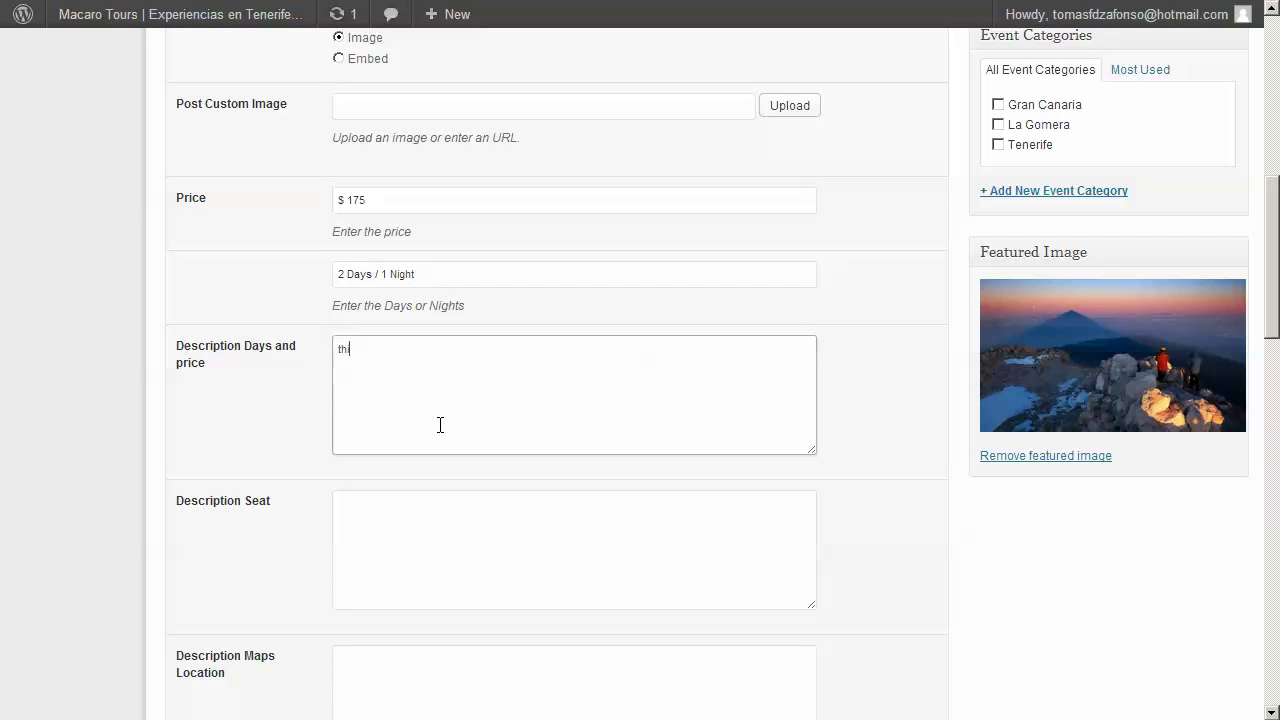
type("is is a sample event")
Enter "everyone get 1 seat and 1 lunch" as the event's seat description.
scroll(440, 425, "down", 2)
left_click(442, 377)
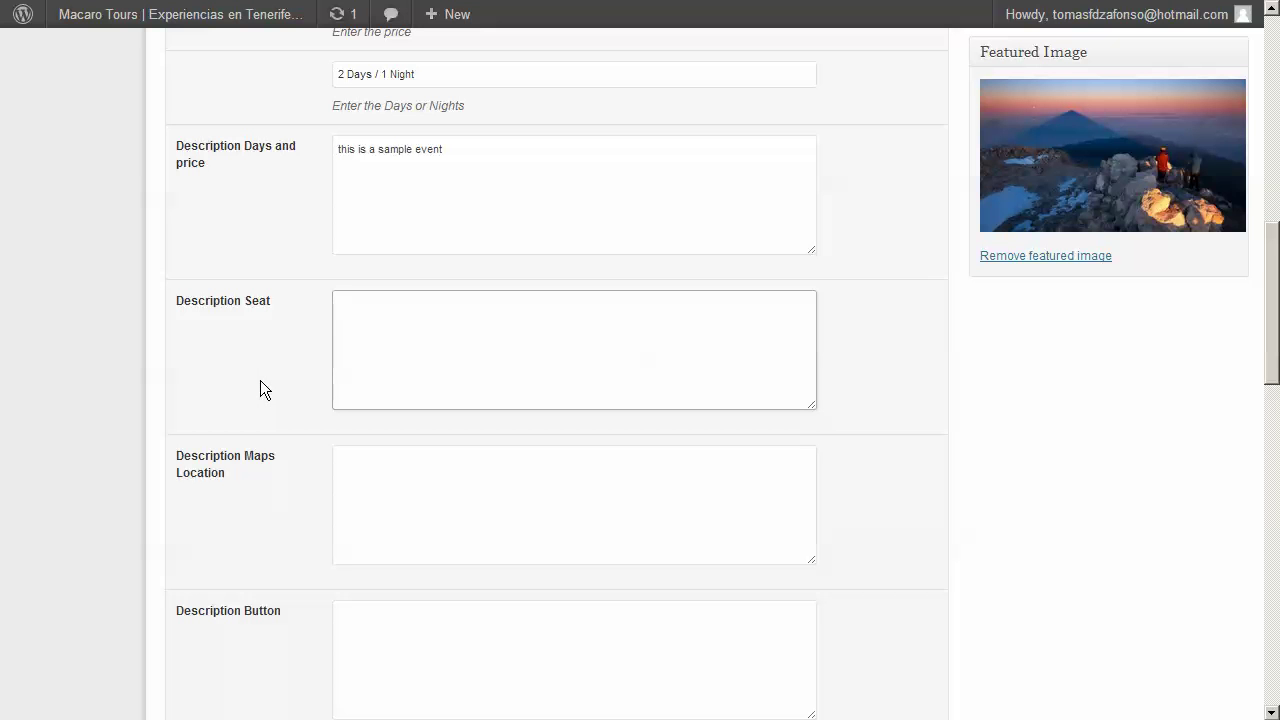
type("every")
key("BackSpace")
type("one get 1 seat and 1 lunc")
key("BackSpace")
type("nch")
Enter "please check the event description again before you click this button" as the event's button description.
scroll(260, 390, "down", 3)
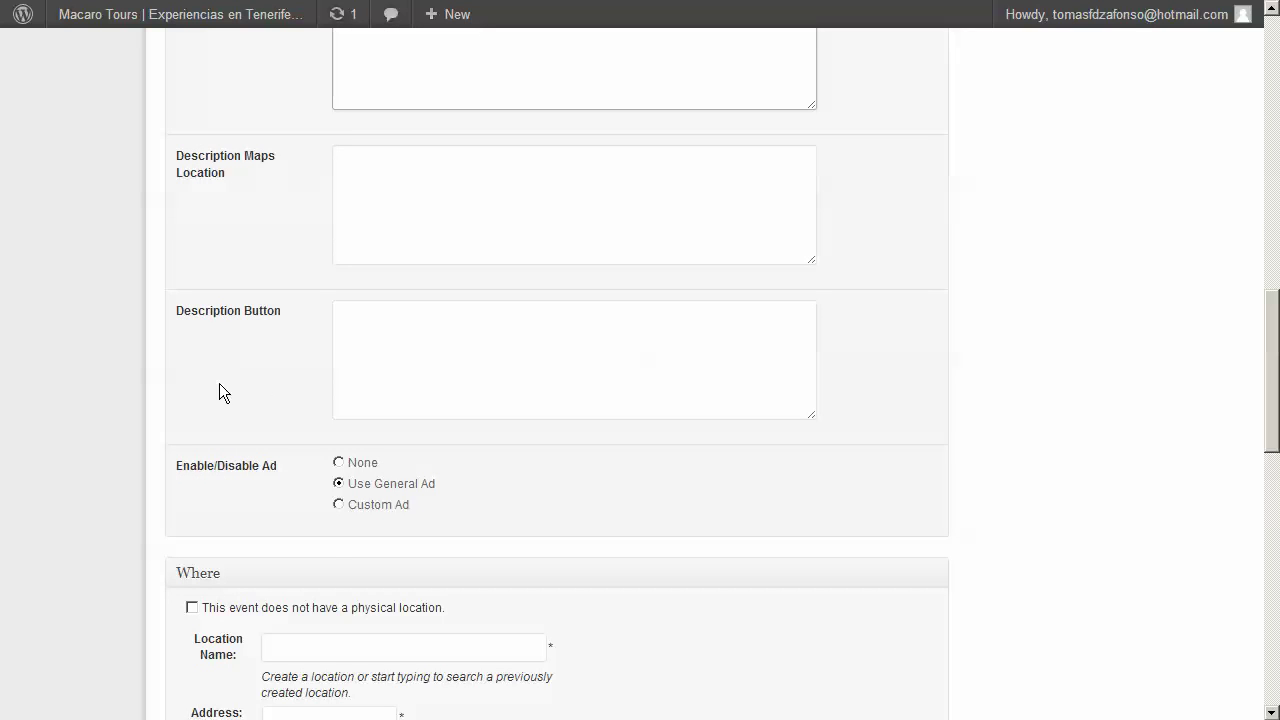
left_click(362, 356)
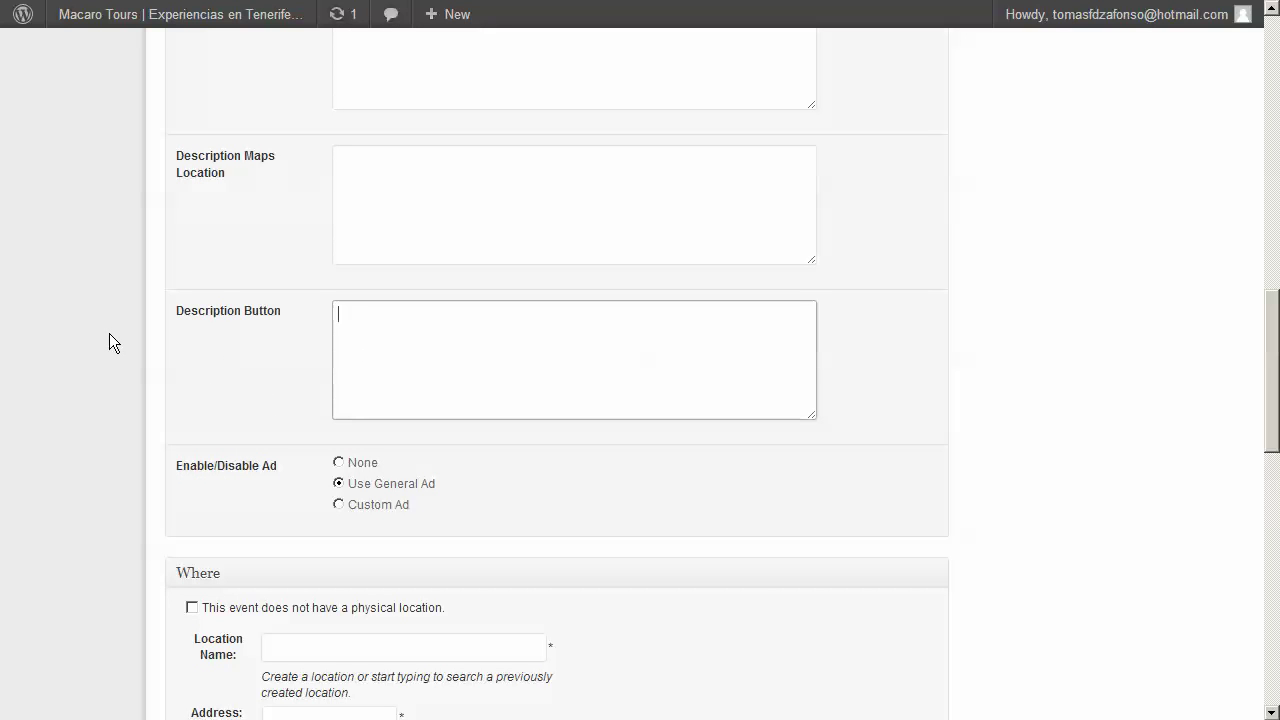
type("you already")
key("BackSpace")
key("BackSpace")
key("BackSpace")
key("BackSpace")
key("BackSpace")
key("BackSpace")
type("please check the event descriptiu")
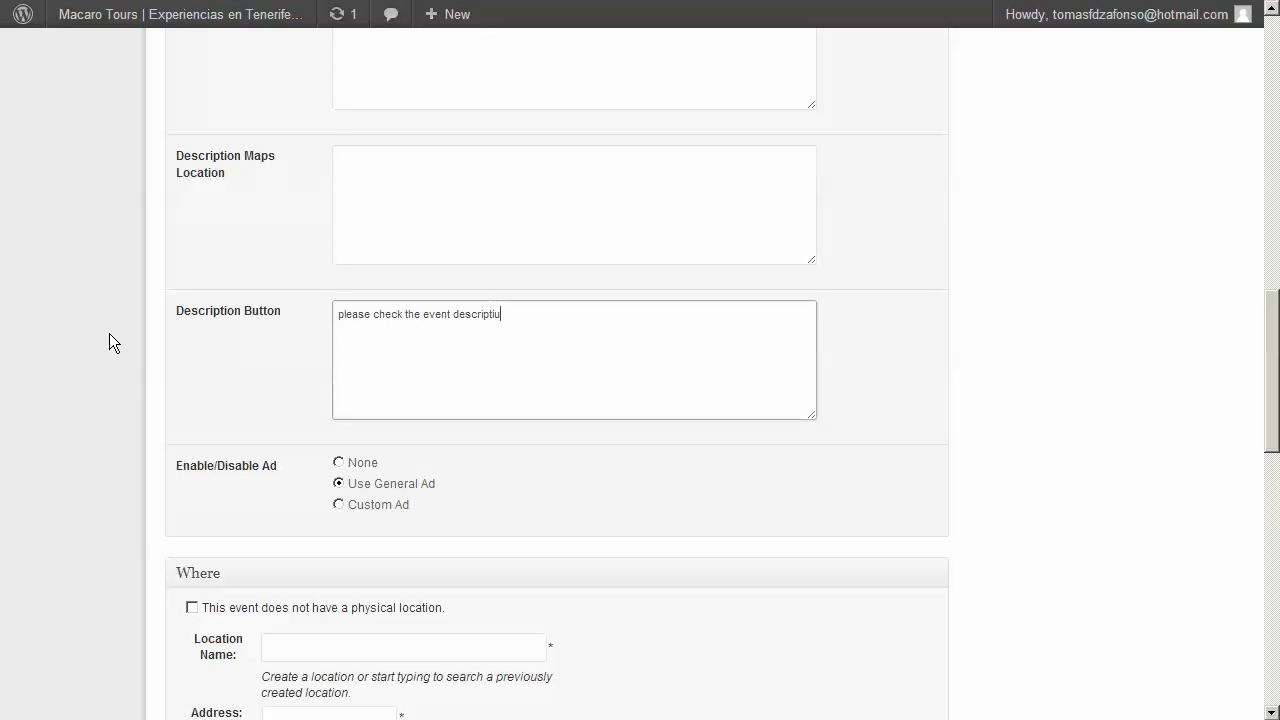
key("BackSpace")
key("BackSpace")
key("BackSpace")
type("on before")
key("BackSpace")
key("BackSpace")
key("BackSpace")
key("BackSpace")
key("BackSpace")
key("BackSpace")
type("again before you click this button")
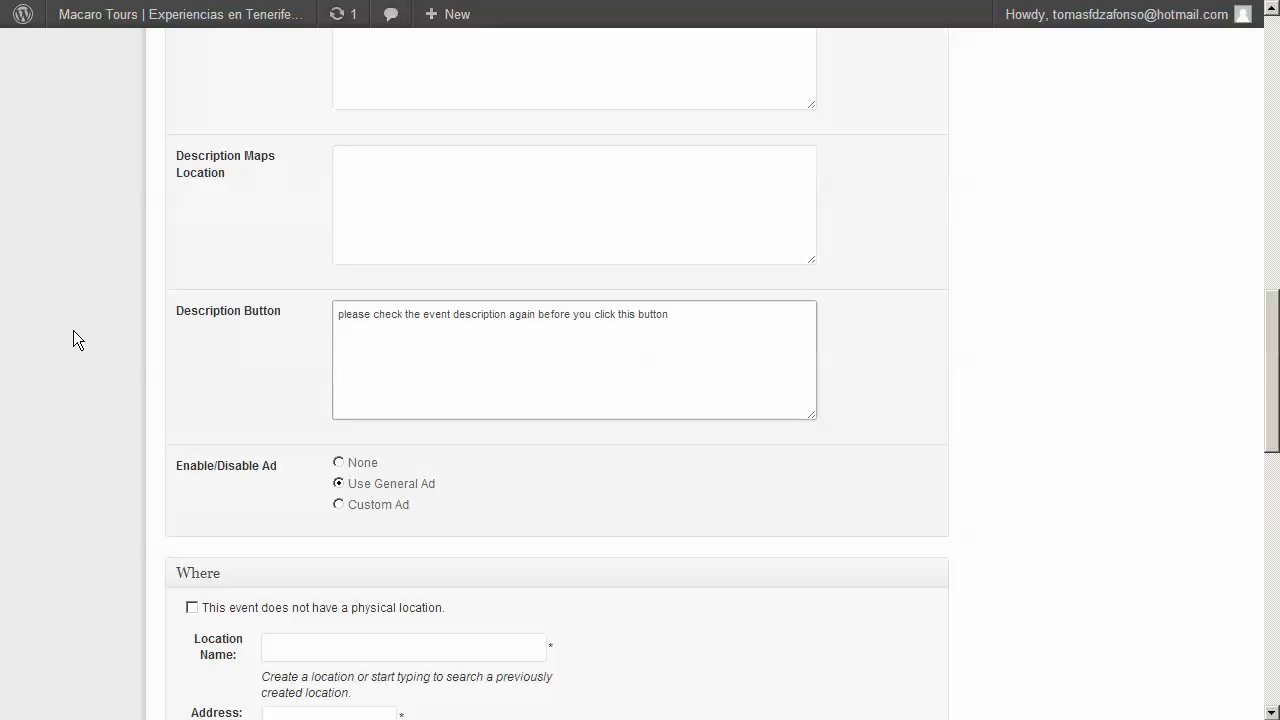
Name the event location bandung, with Indonesia as country, and fill in its address details from a saved autofill entry.
scroll(90, 338, "down", 4)
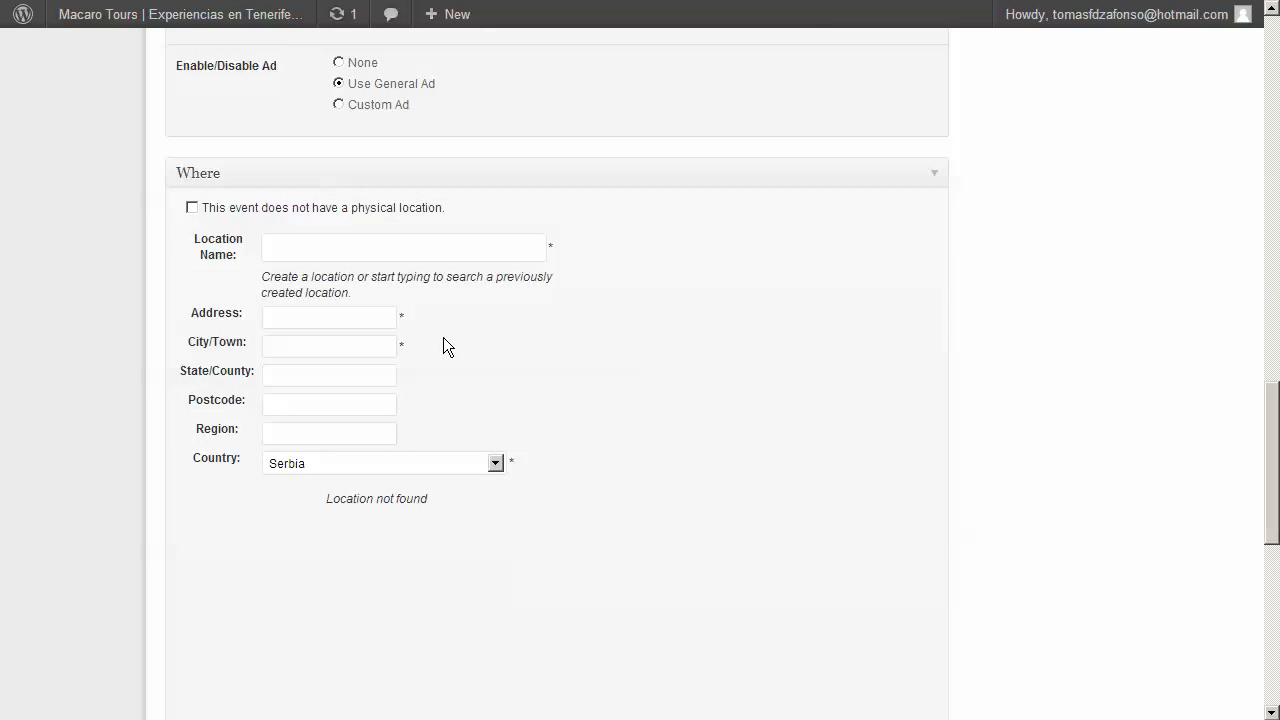
scroll(681, 345, "up", 1)
scroll(664, 357, "down", 1)
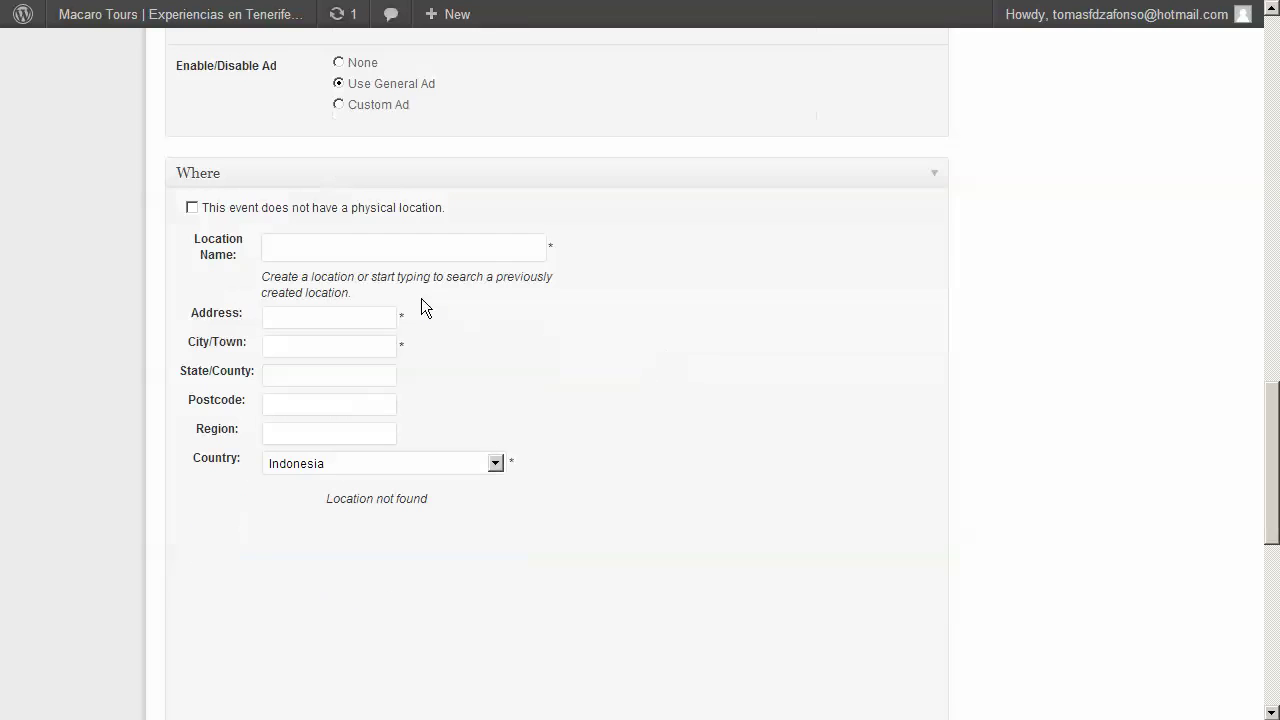
left_click(377, 253)
type("bandung")
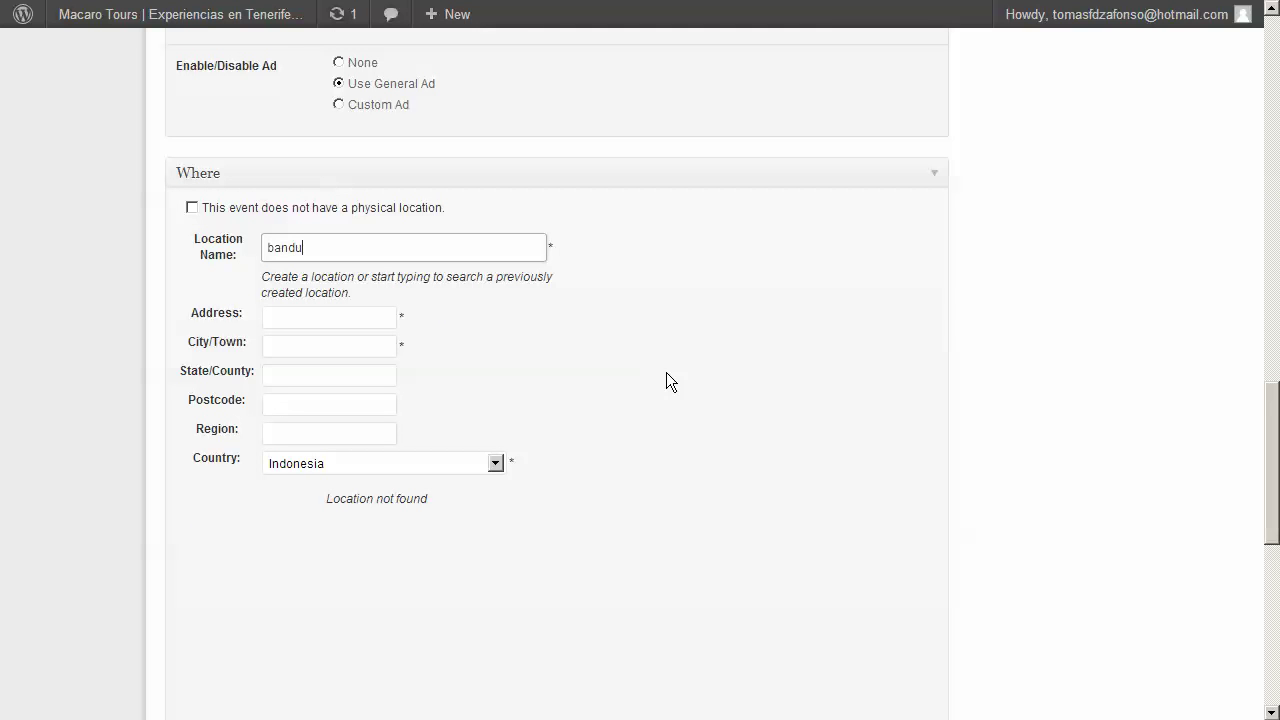
left_click(354, 317)
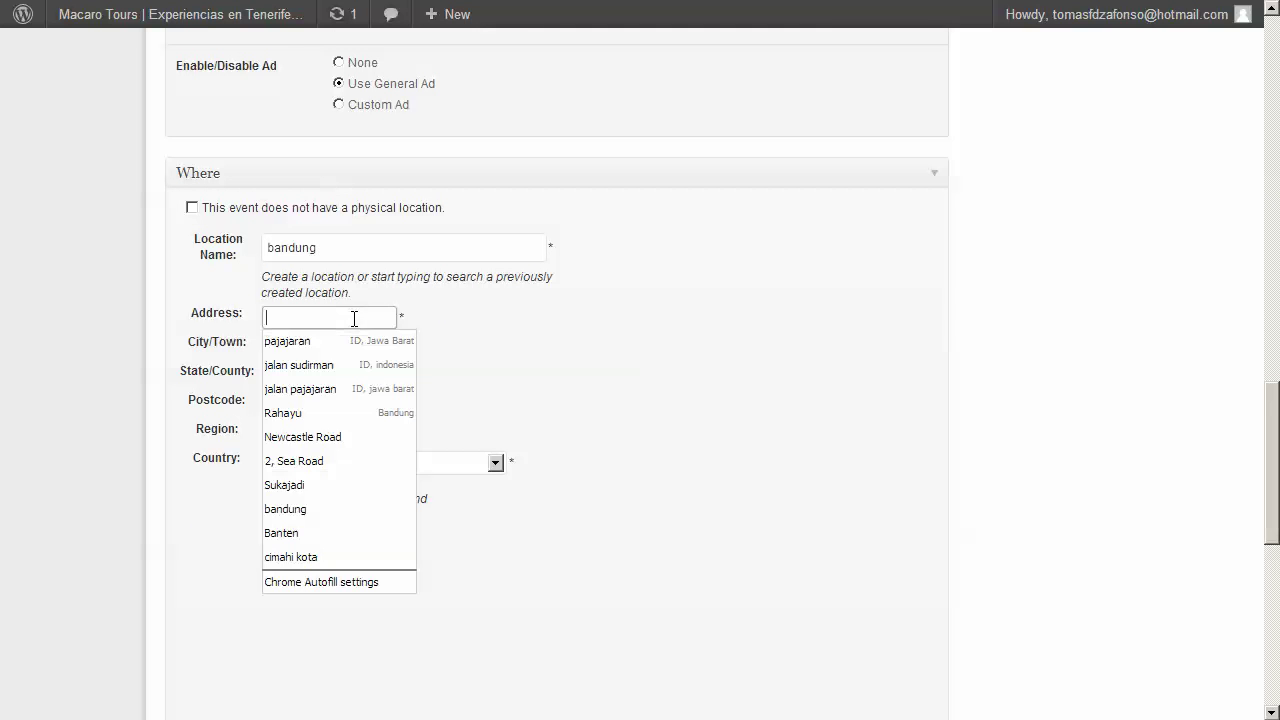
left_click(324, 344)
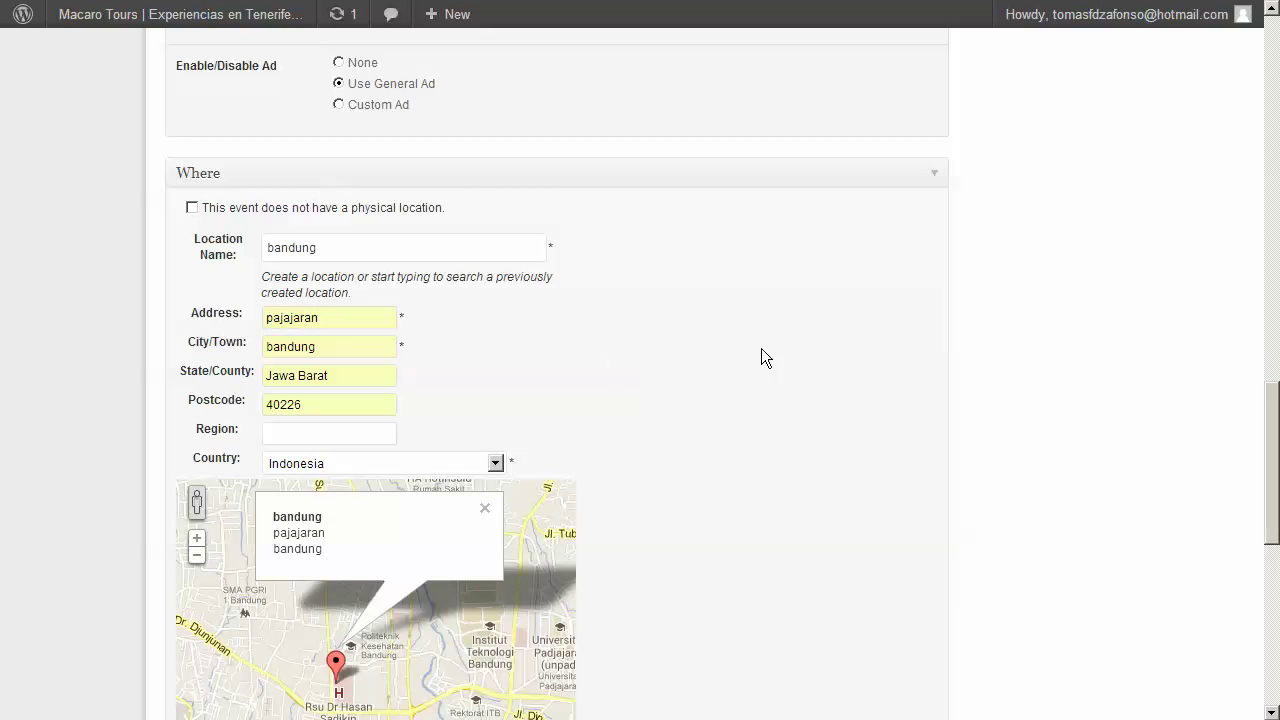
Enable registration for the event and delete the default Standard Ticket.
scroll(761, 348, "down", 2)
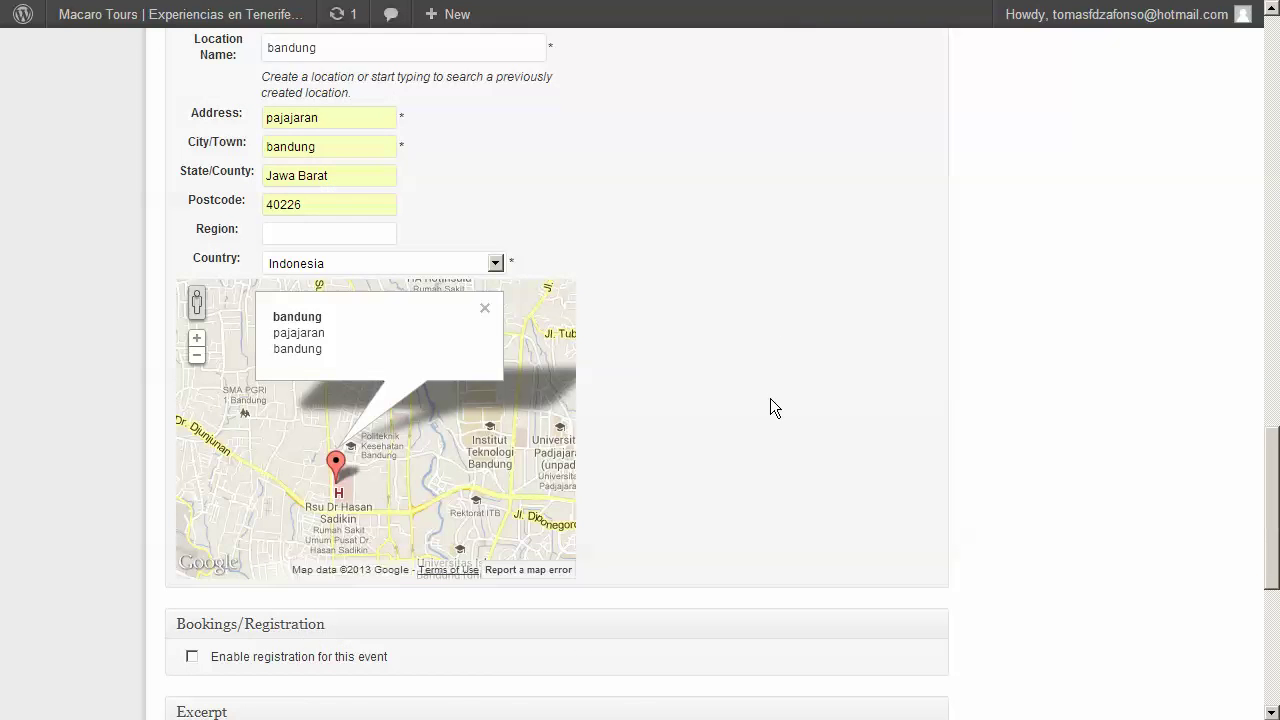
scroll(770, 405, "down", 4)
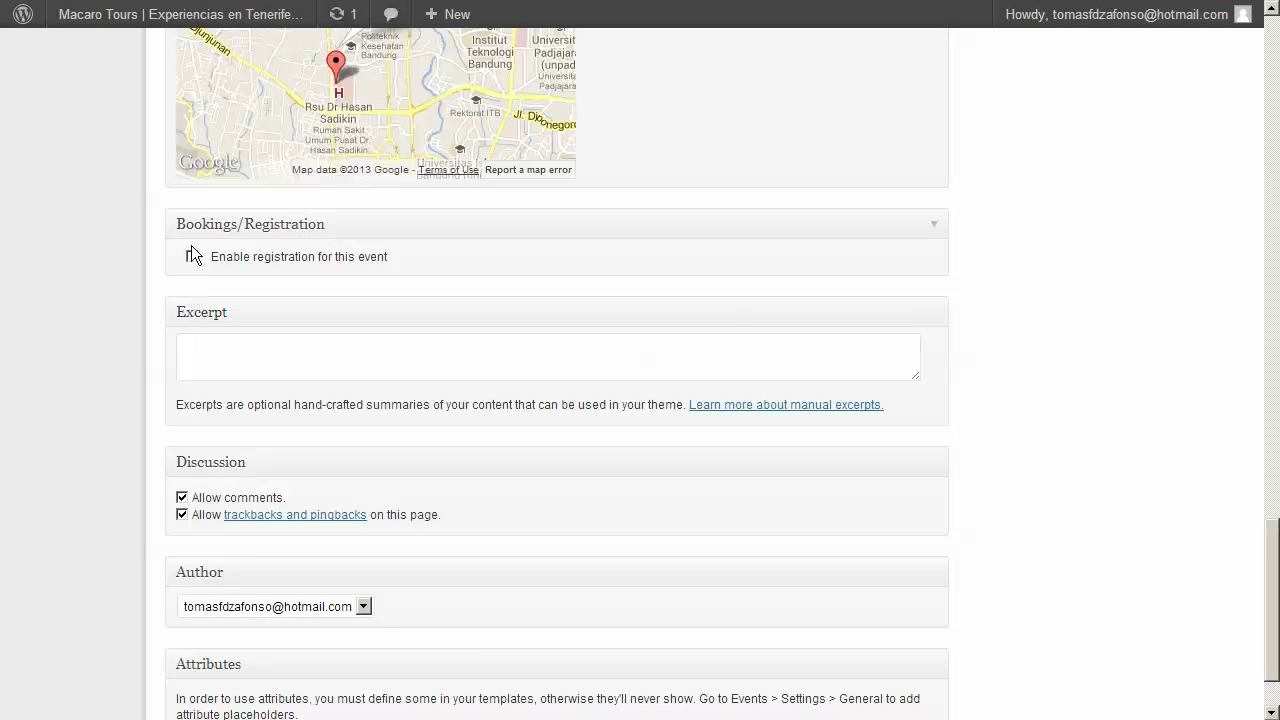
left_click(192, 254)
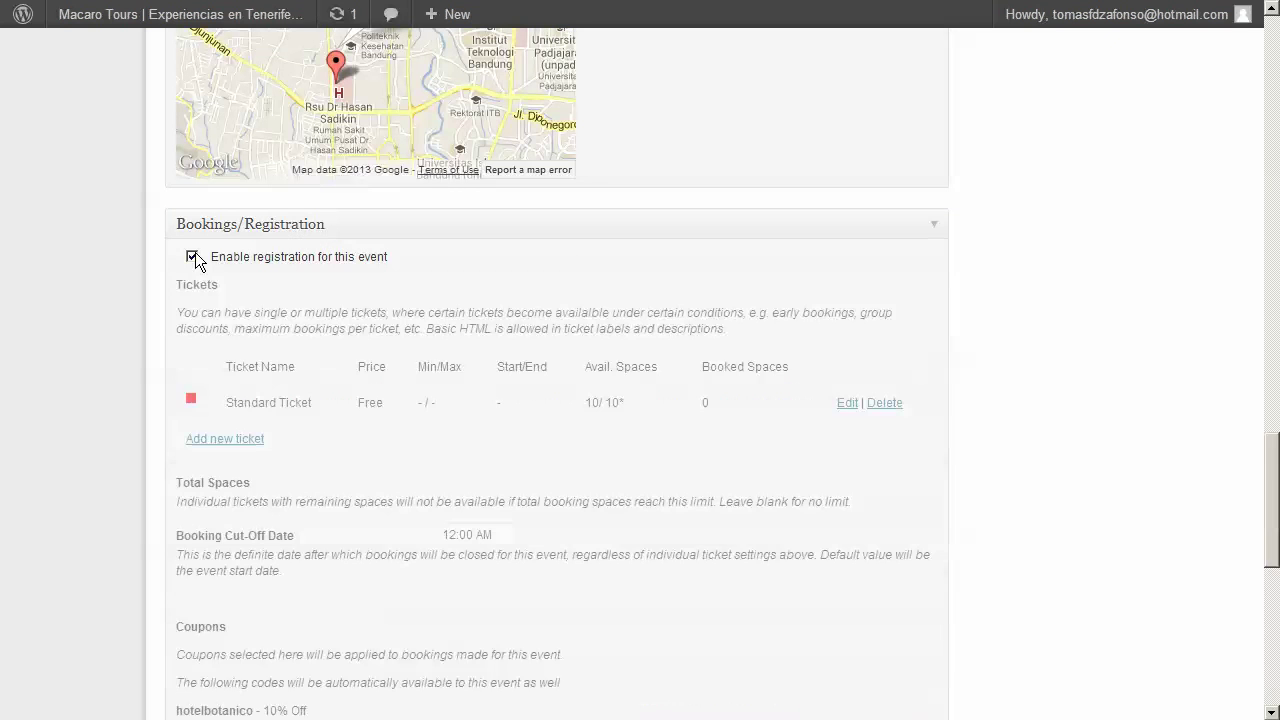
left_click(884, 403)
Start a new ticket for the event and name it "new ticket".
left_click(210, 403)
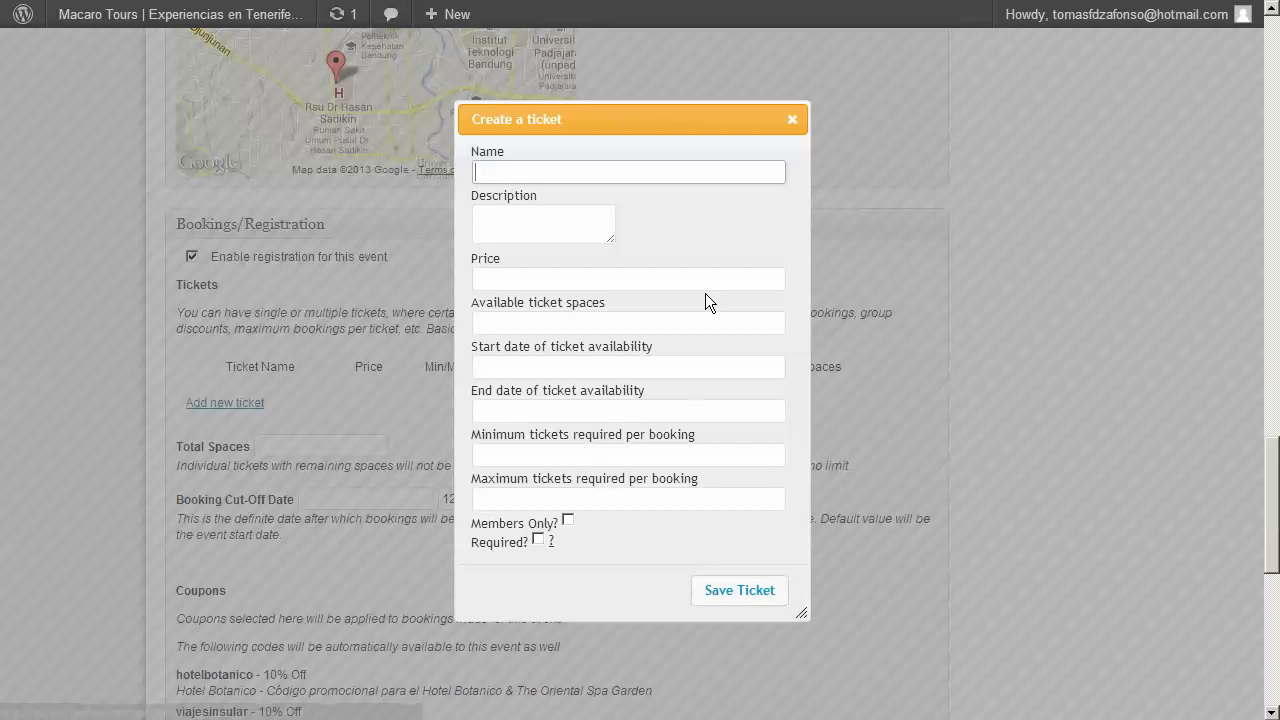
type("test tic")
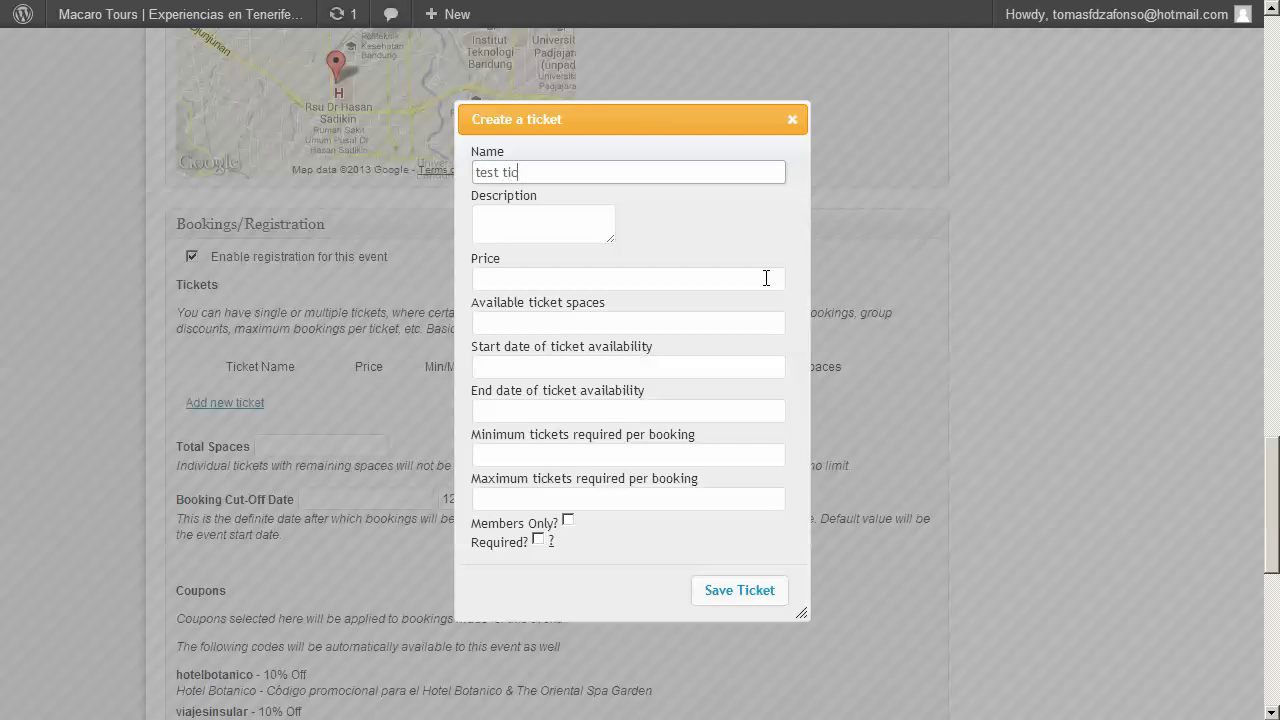
type("ket")
key("BackSpace")
key("BackSpace")
key("BackSpace")
key("BackSpace")
key("BackSpace")
key("BackSpace")
key("BackSpace")
key("BackSpace")
key("BackSpace")
key("BackSpace")
type("new ticket")
Set the ticket's price to 15 and its available spaces to 30.
left_click(766, 278)
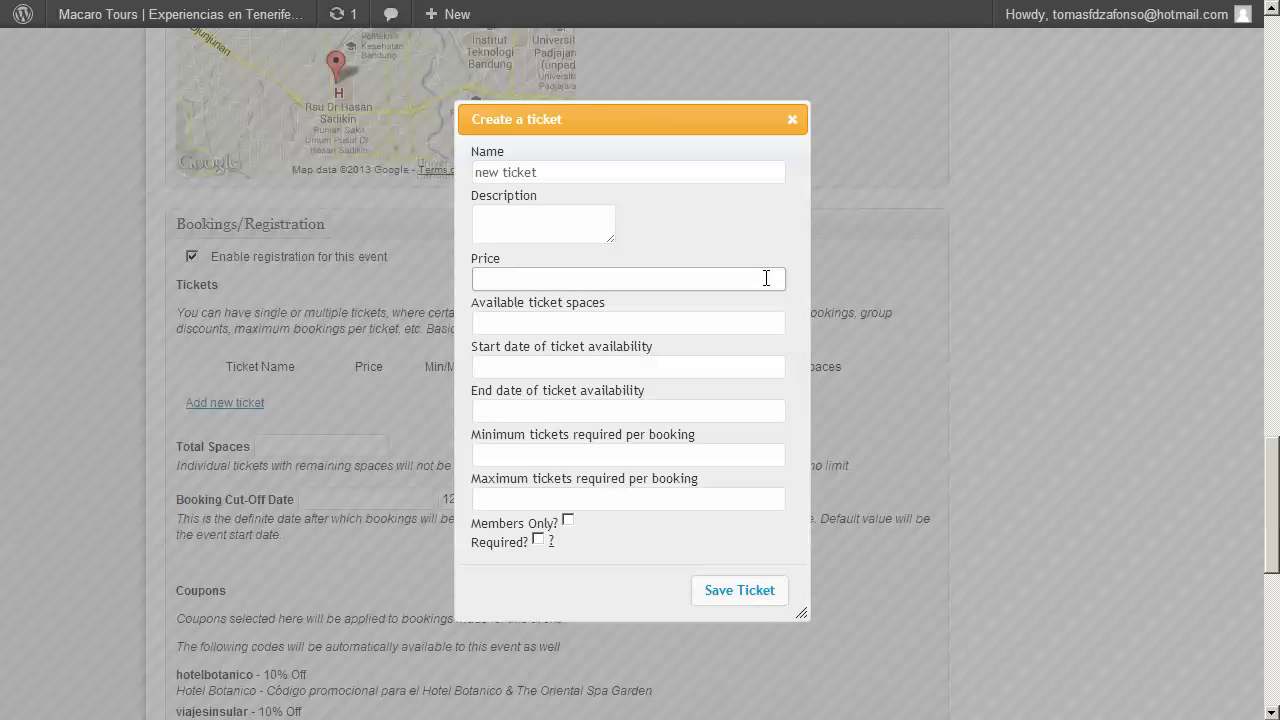
type("15")
left_click(741, 324)
type("3")
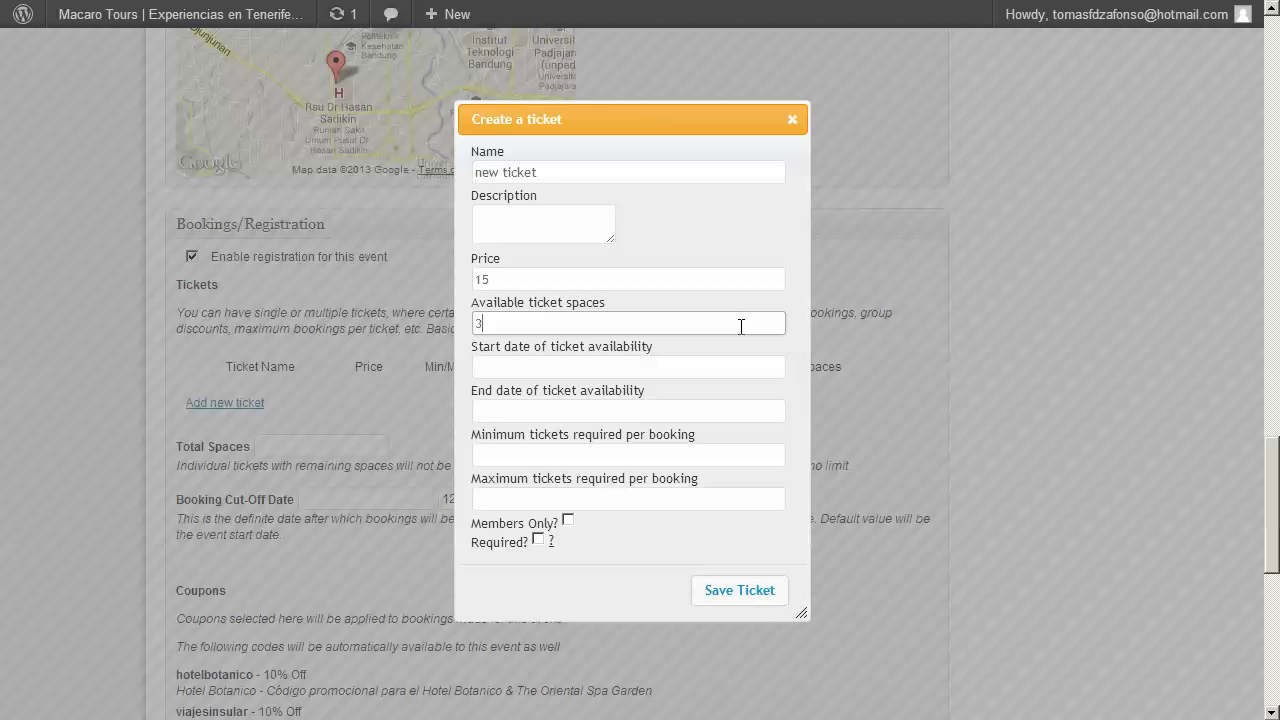
type("0")
Set the ticket's availability from 27/07/2013 to 16/08/2013.
key("Tab")
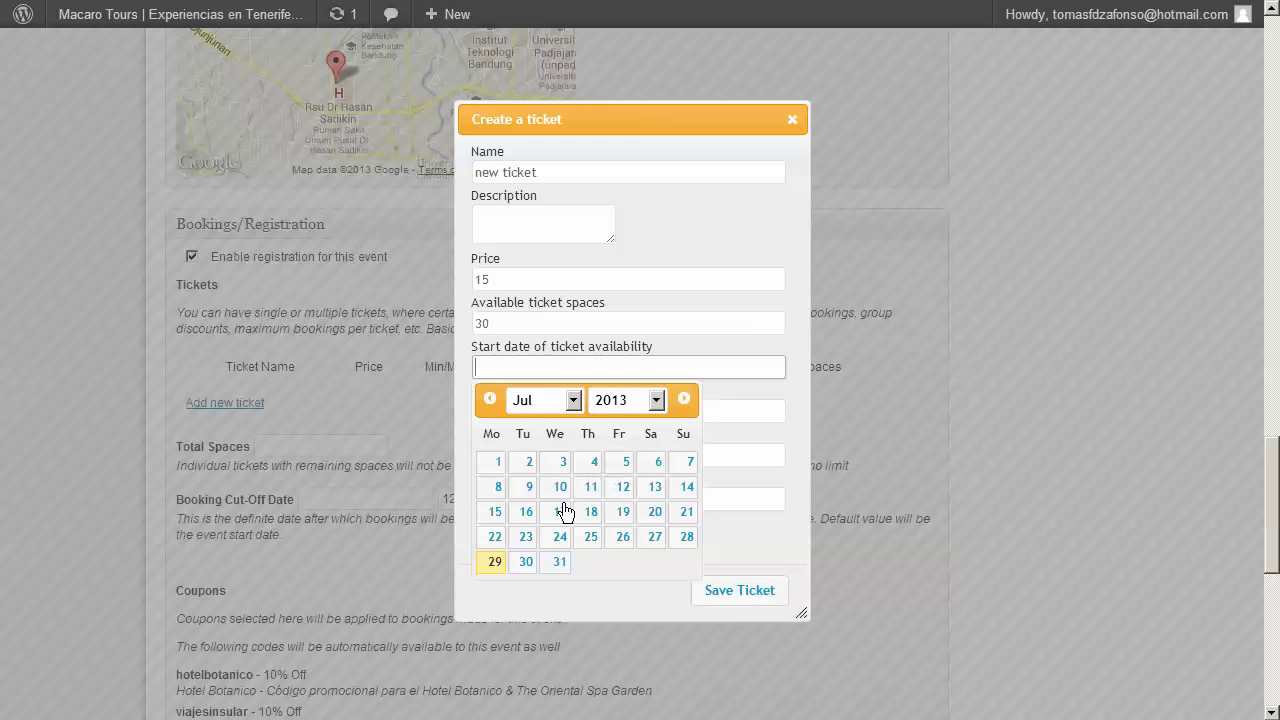
left_click(655, 540)
left_click(557, 410)
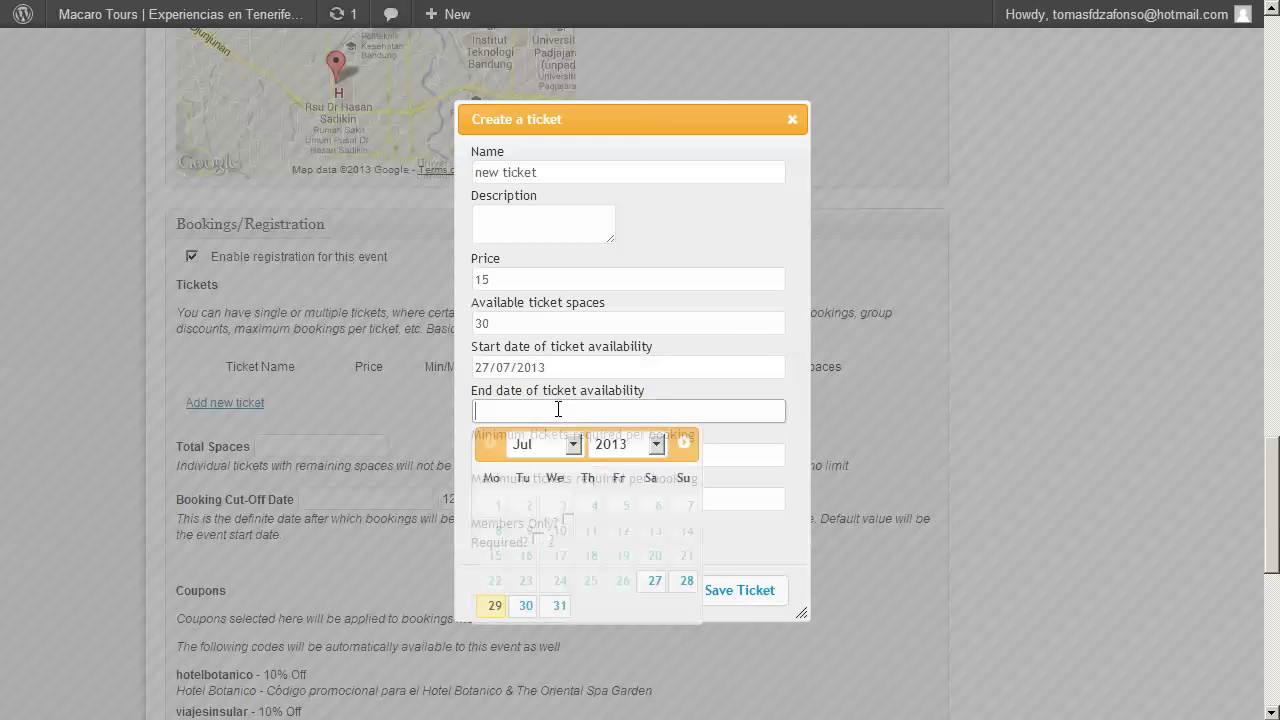
left_click(684, 445)
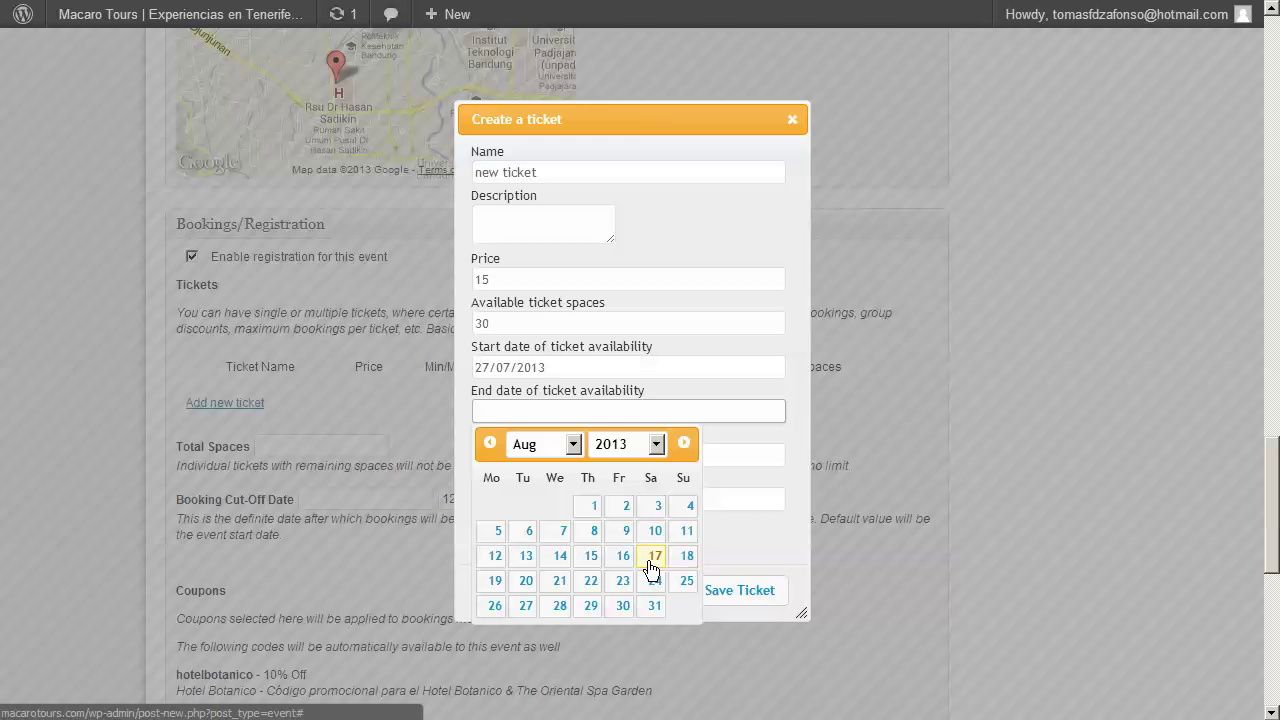
left_click(622, 557)
Require a minimum of 1 and a maximum of 10 tickets per booking.
left_click(561, 456)
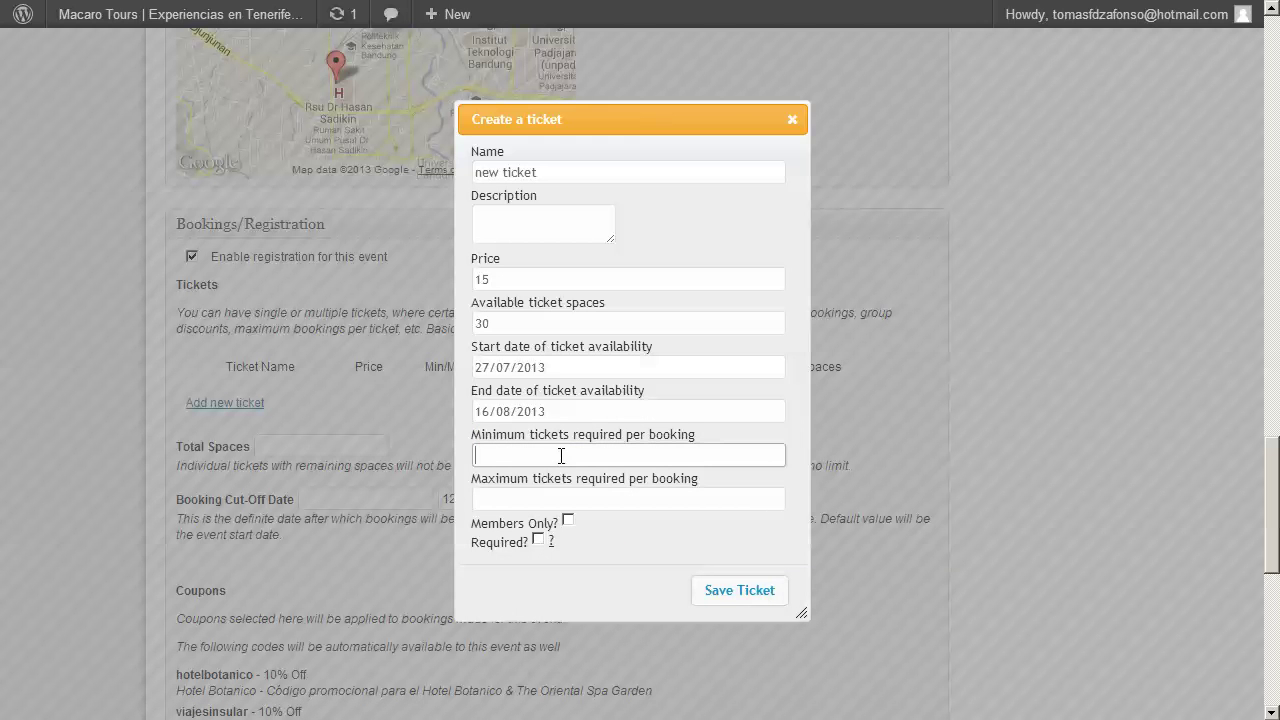
type("1")
key("Tab")
type("15")
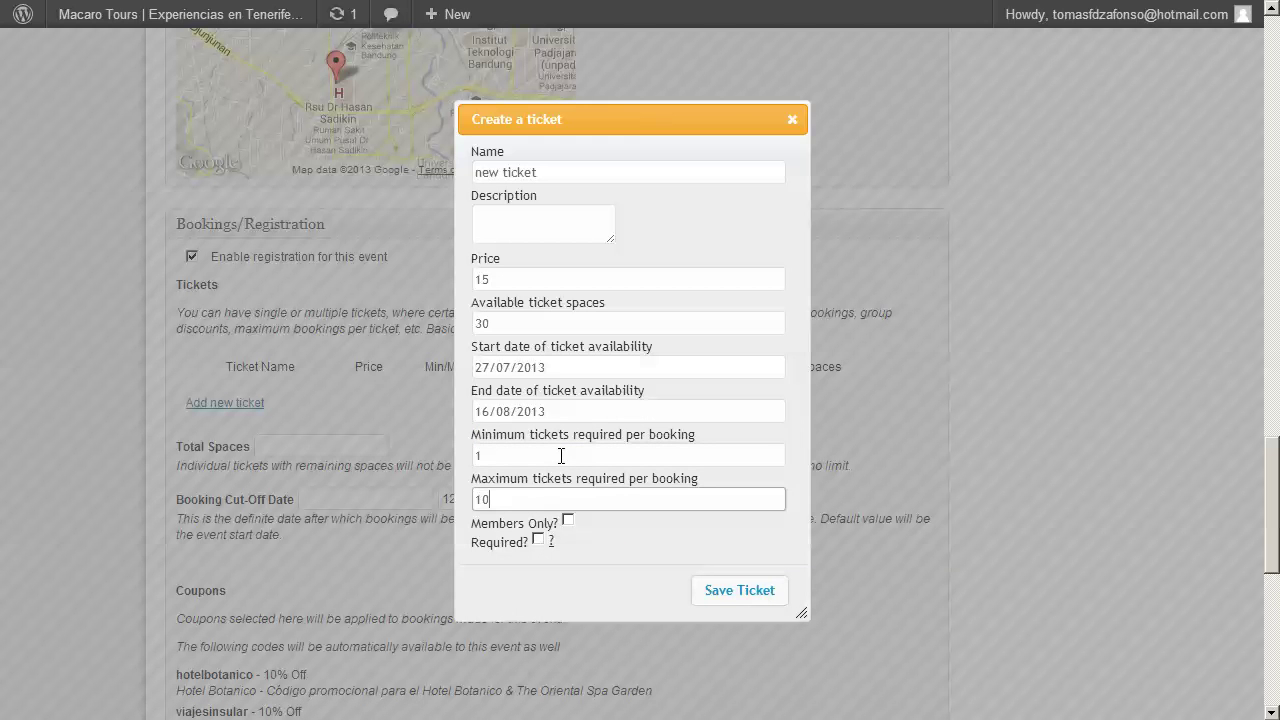
Save the new ticket and set the event's total booking spaces to 30.
left_click(740, 591)
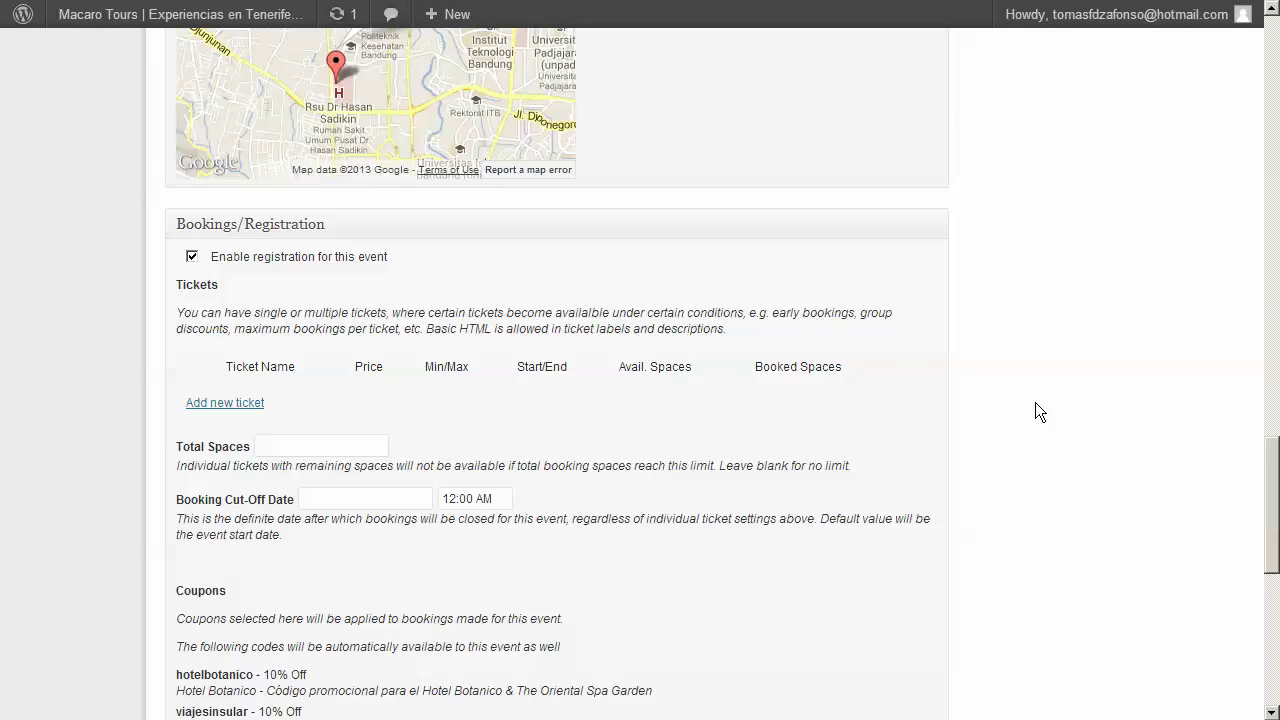
scroll(1035, 411, "down", 2)
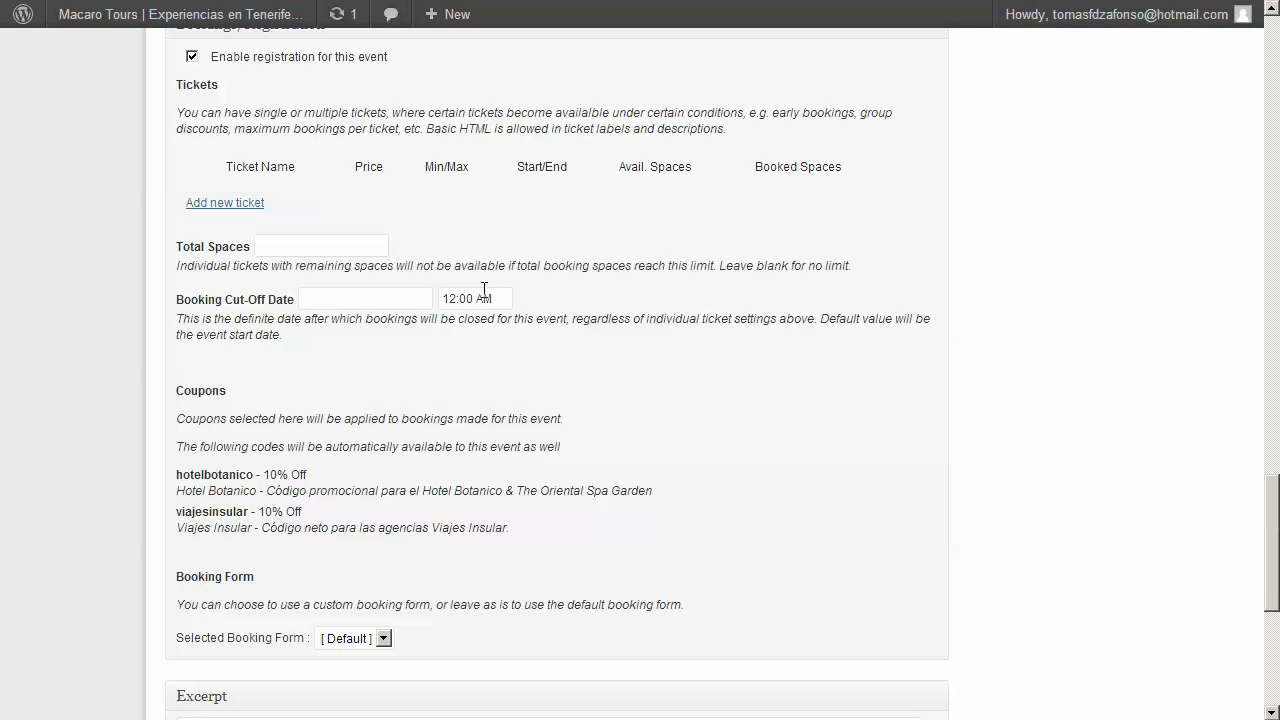
left_click(358, 247)
type("30")
Set the event's booking cut-off date to 17 August 2013.
left_click(397, 300)
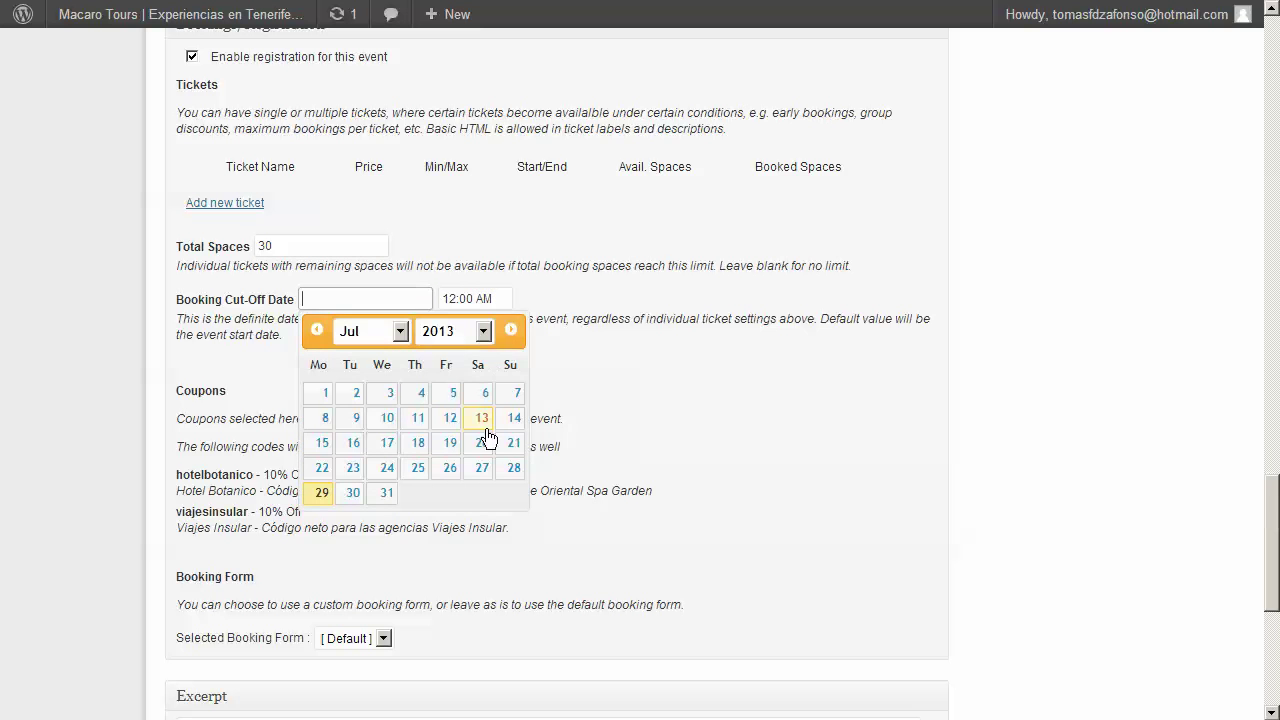
left_click(511, 334)
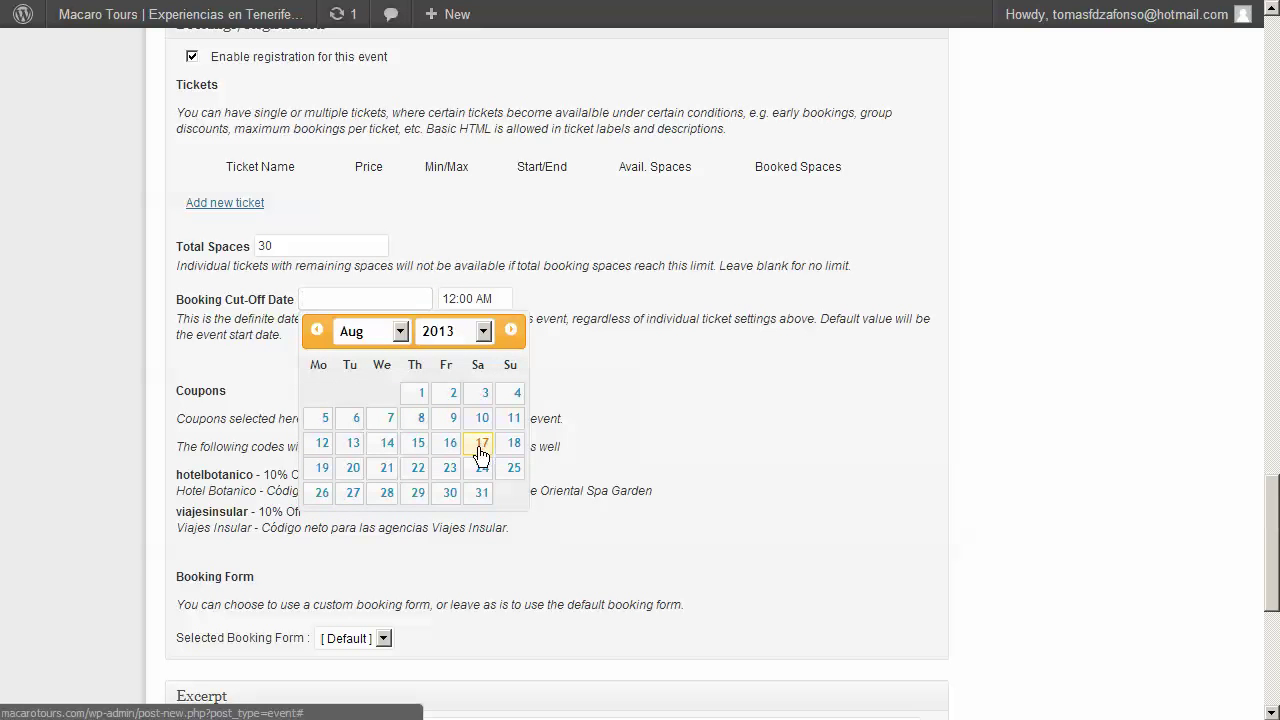
left_click(479, 443)
Publish the event and view its public page down to the reservation section.
scroll(914, 471, "up", 20)
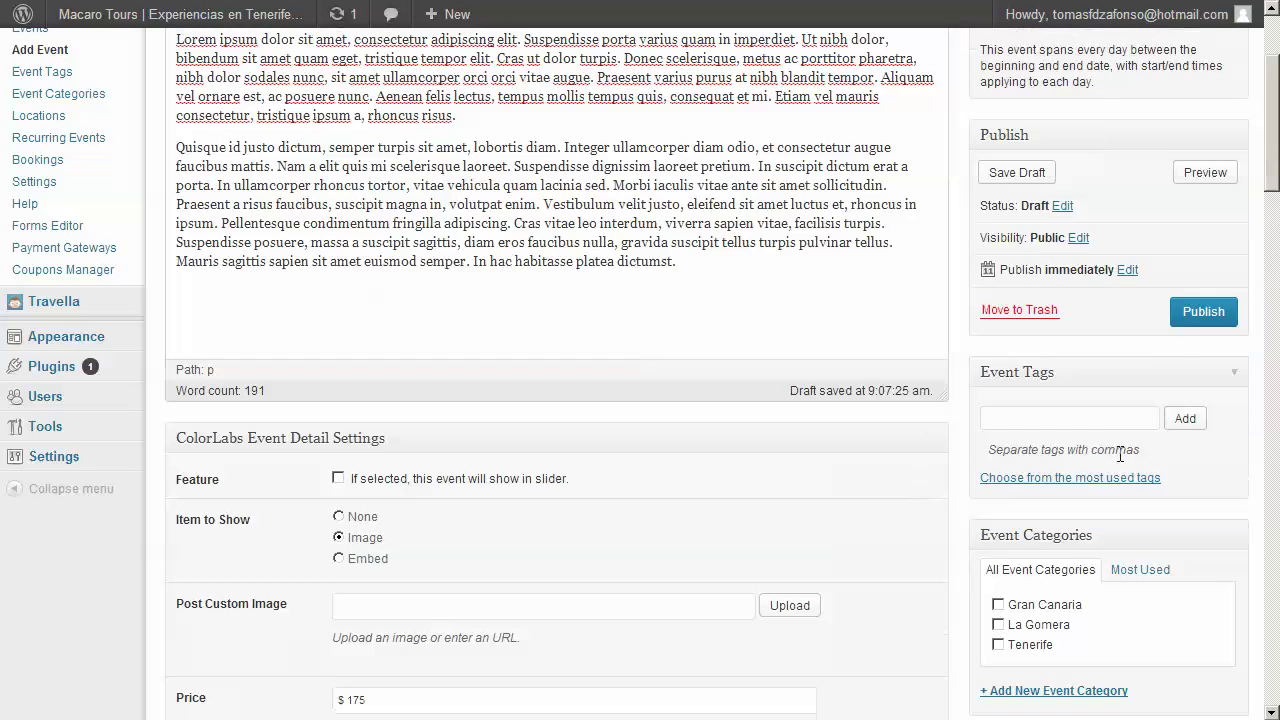
left_click(1203, 316)
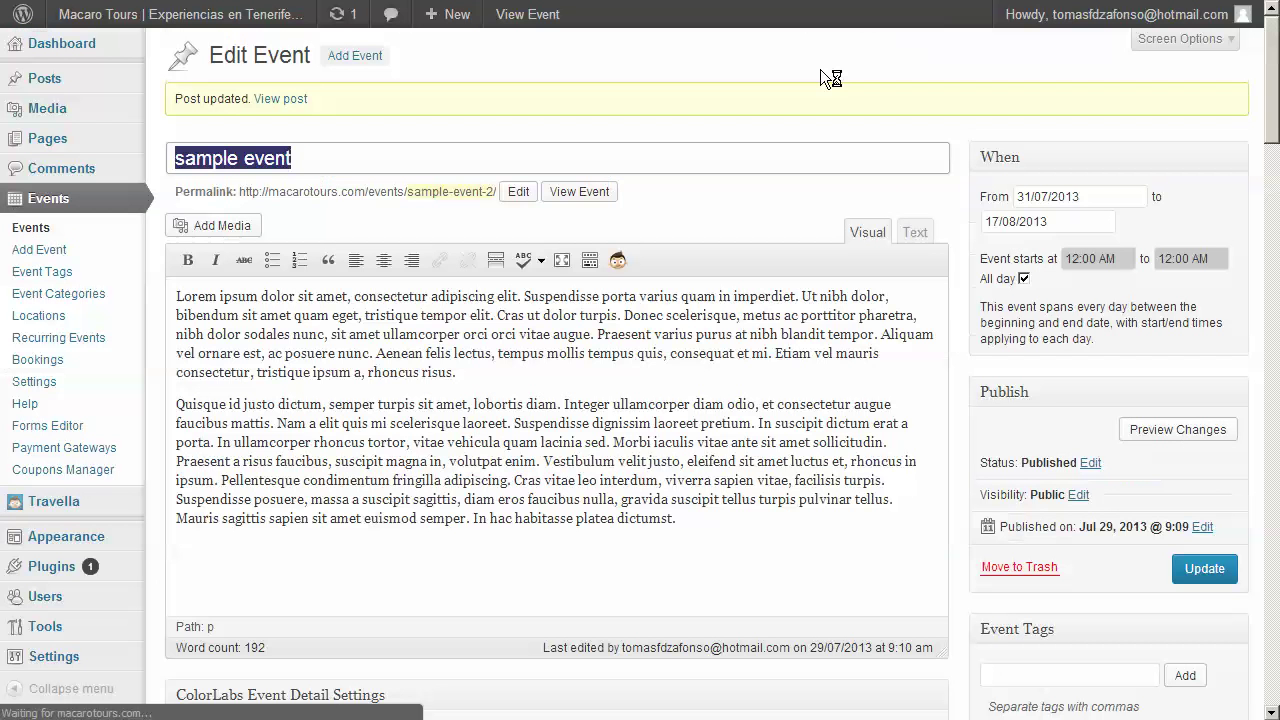
left_click(265, 100)
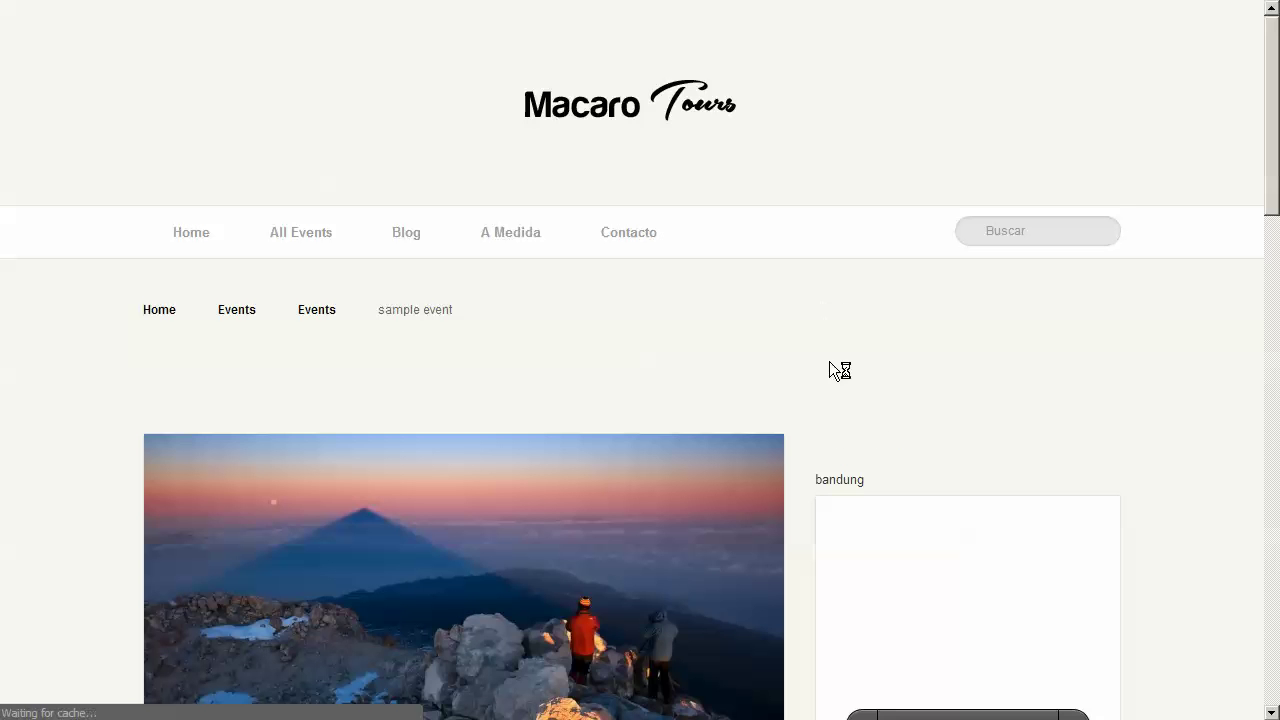
scroll(829, 371, "down", 4)
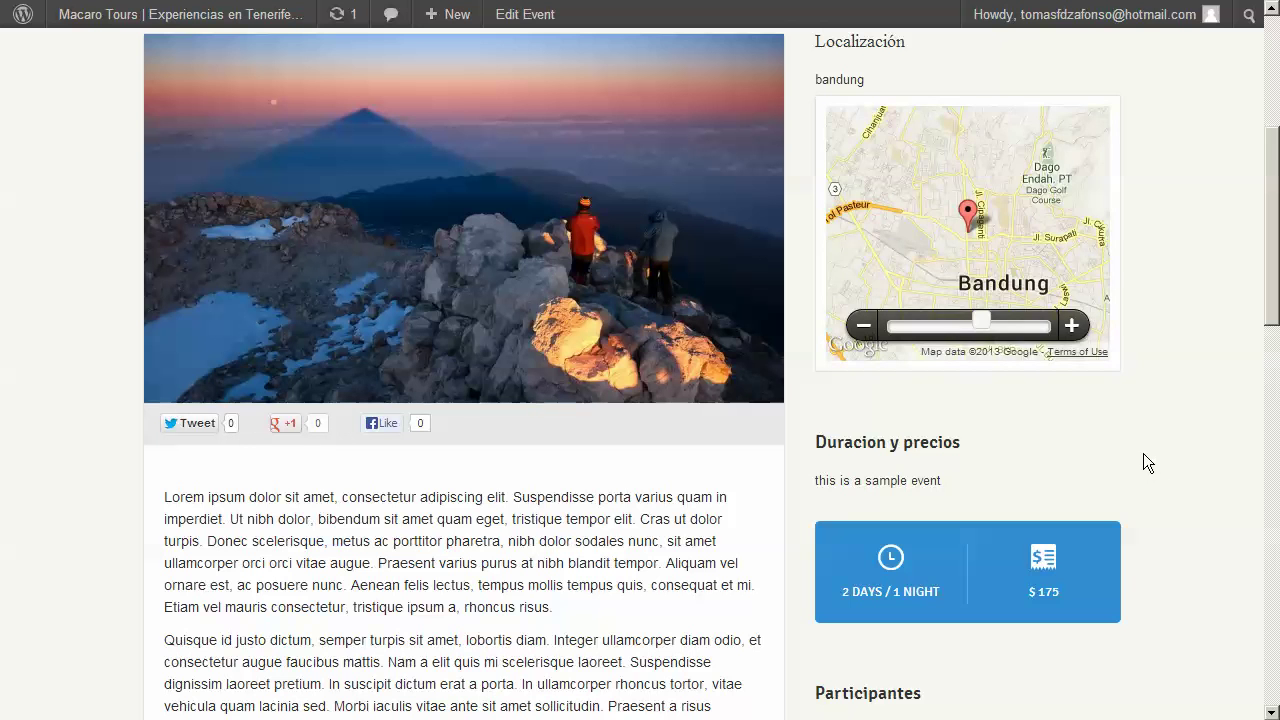
scroll(1160, 477, "down", 4)
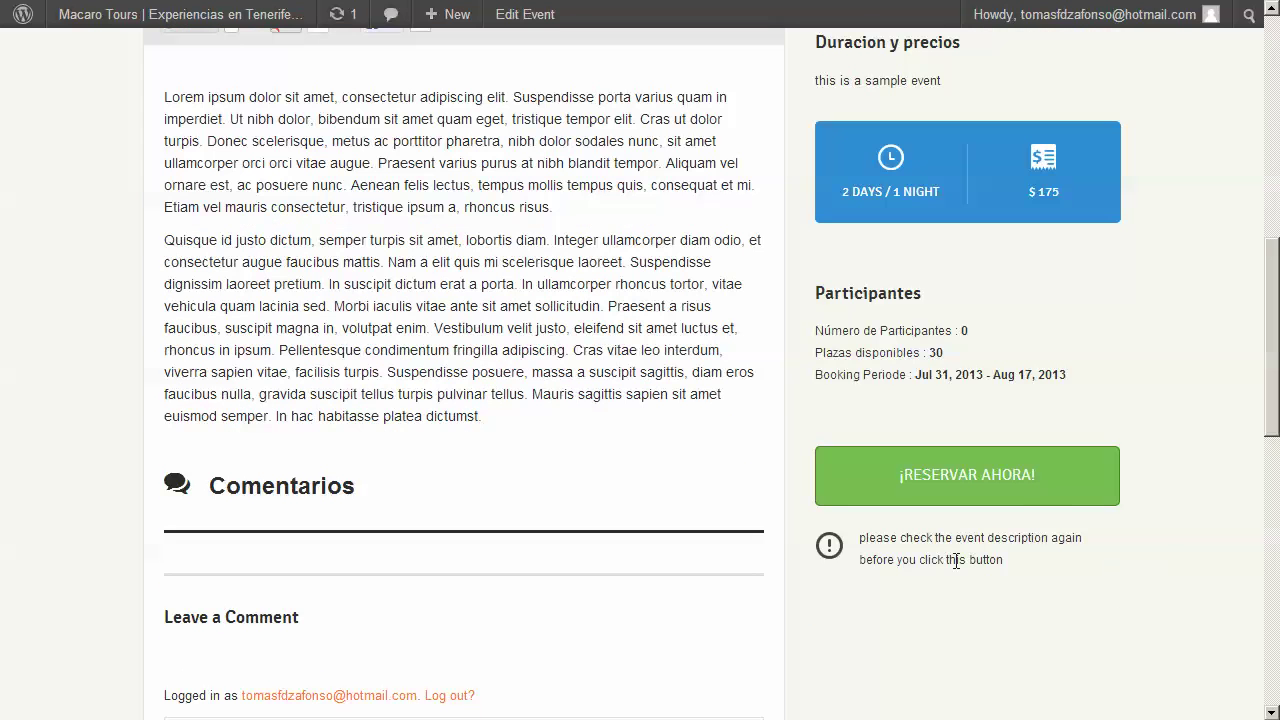
Start a reservation for the sample event and choose 2 spaces.
left_click(920, 486)
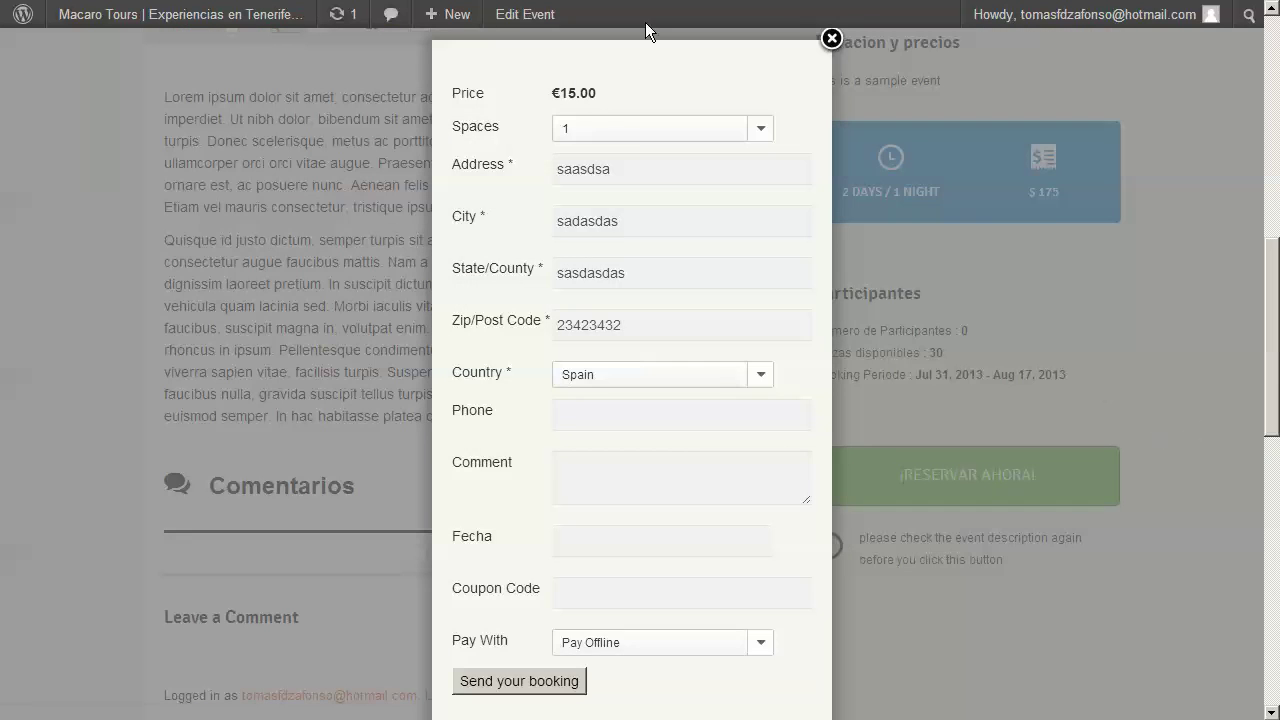
left_click(624, 138)
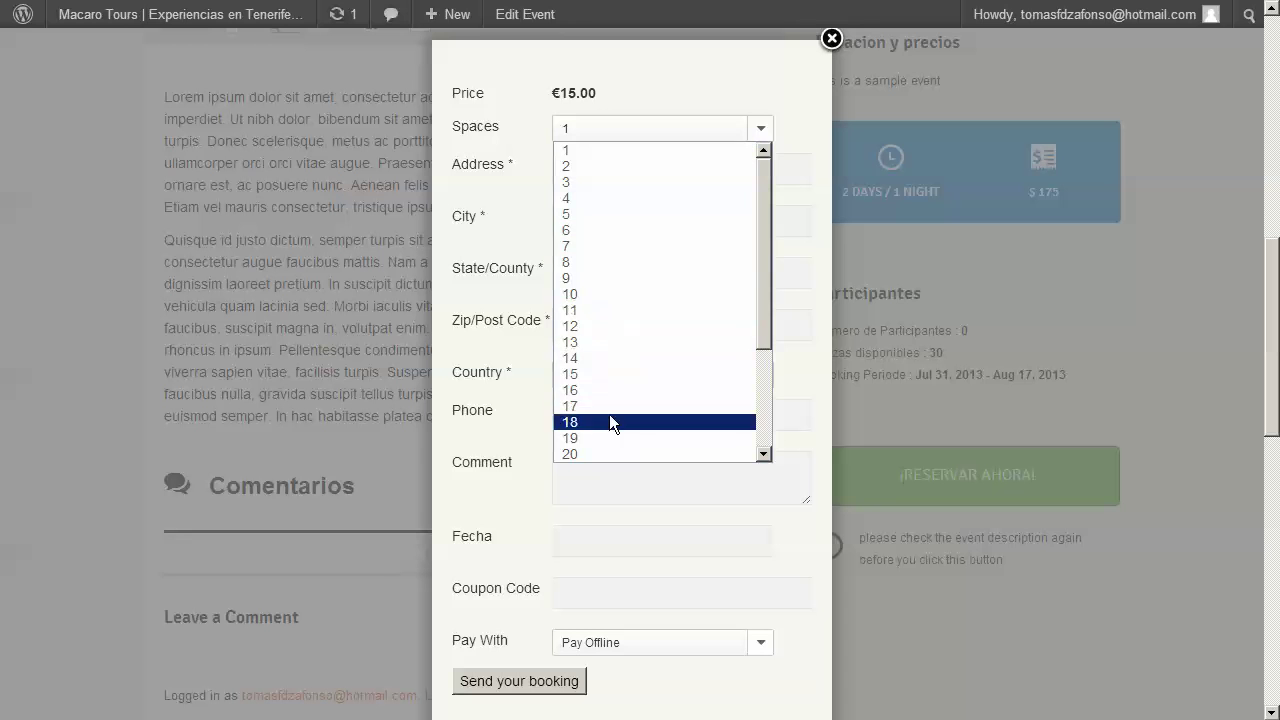
left_click(578, 166)
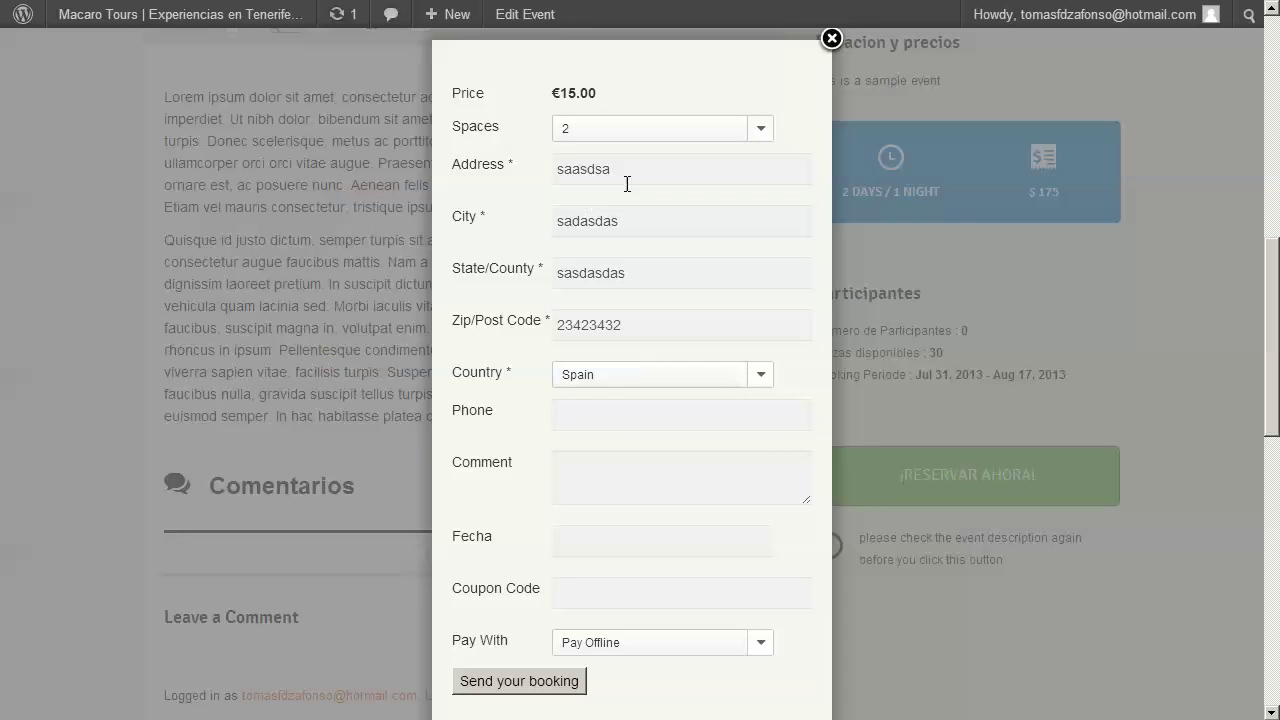
left_click(672, 170)
key("ctrl+a")
type("b")
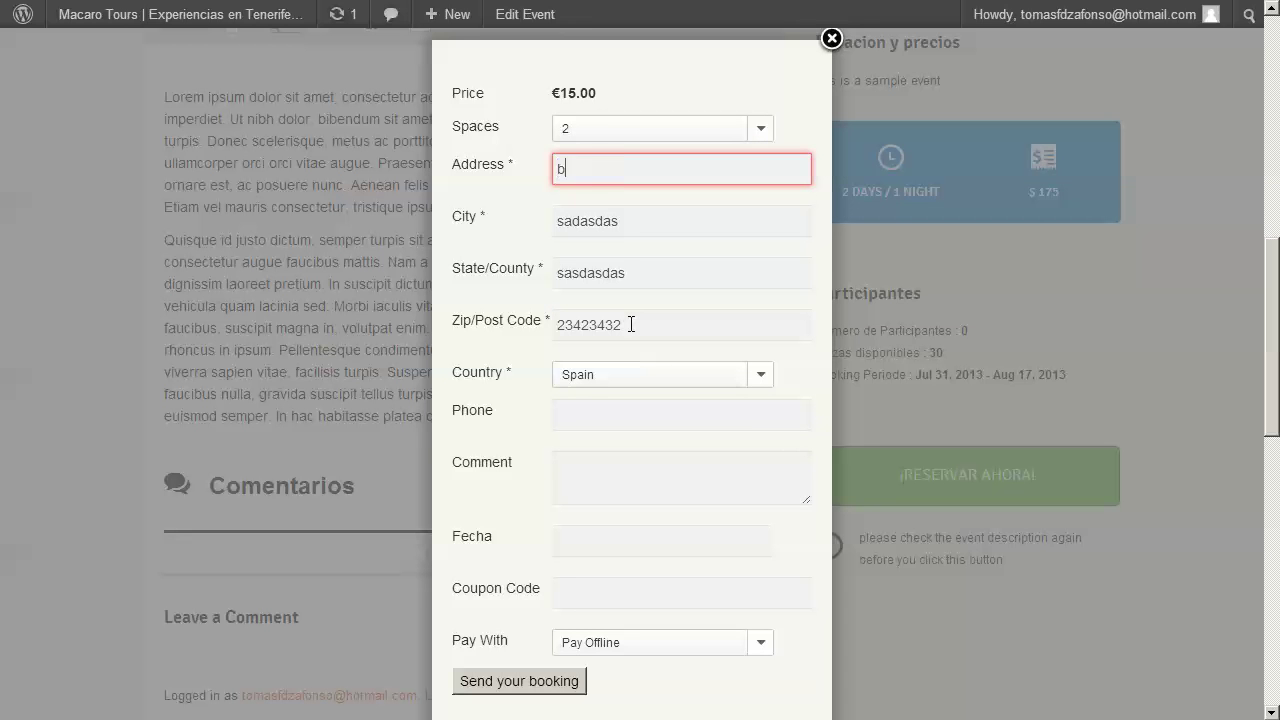
type("andung")
key("Tab")
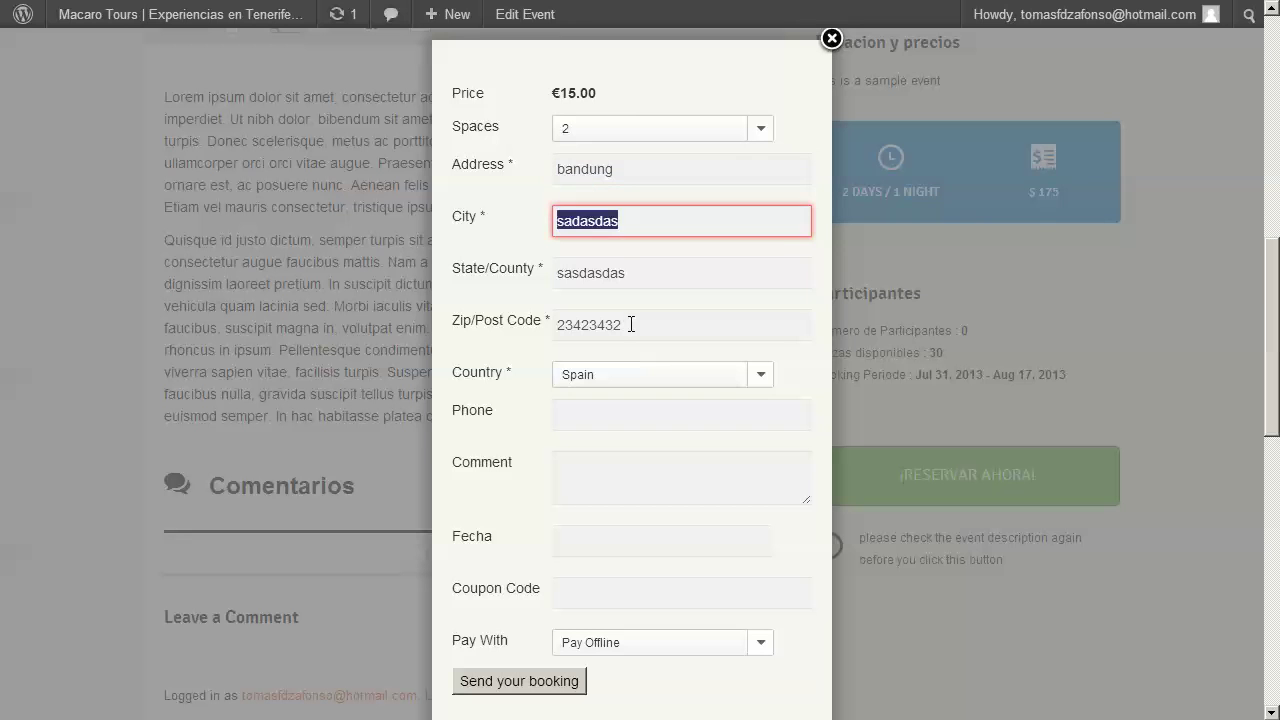
Replace the address in the booking form with the customer's street address.
double_click(640, 175)
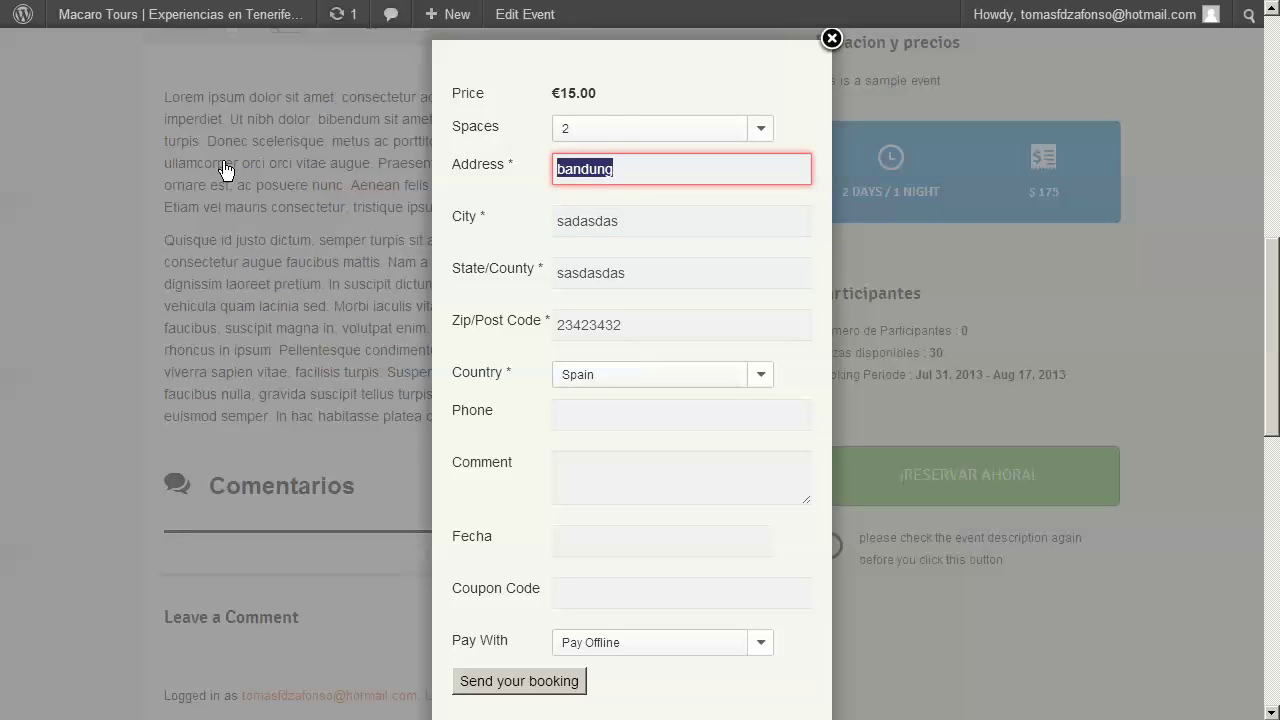
type("jalan setia")
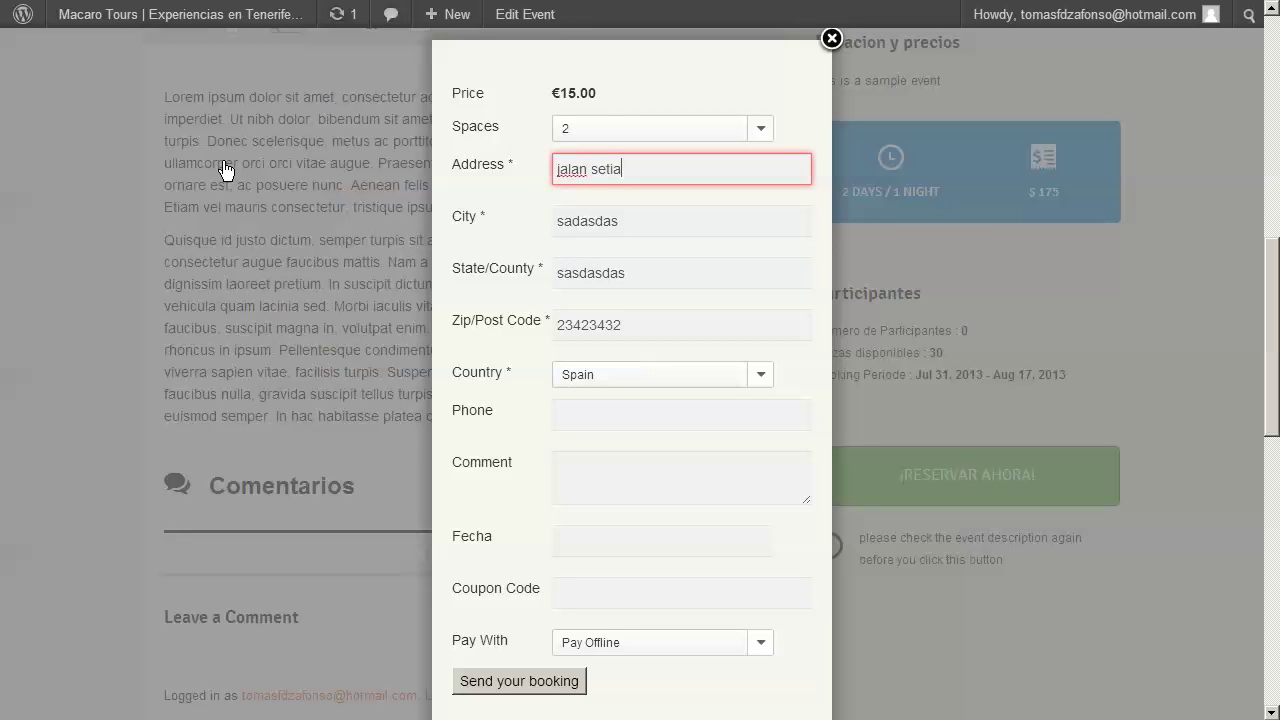
type("budhi")
key("BackSpace")
key("BackSpace")
key("BackSpace")
key("BackSpace")
key("BackSpace")
key("BackSpace")
key("BackSpace")
key("BackSpace")
key("BackSpace")
key("BackSpace")
key("BackSpace")
key("BackSpace")
key("BackSpace")
key("BackSpace")
key("BackSpace")
key("BackSpace")
type("setiabudhi stree")
key("Tab")
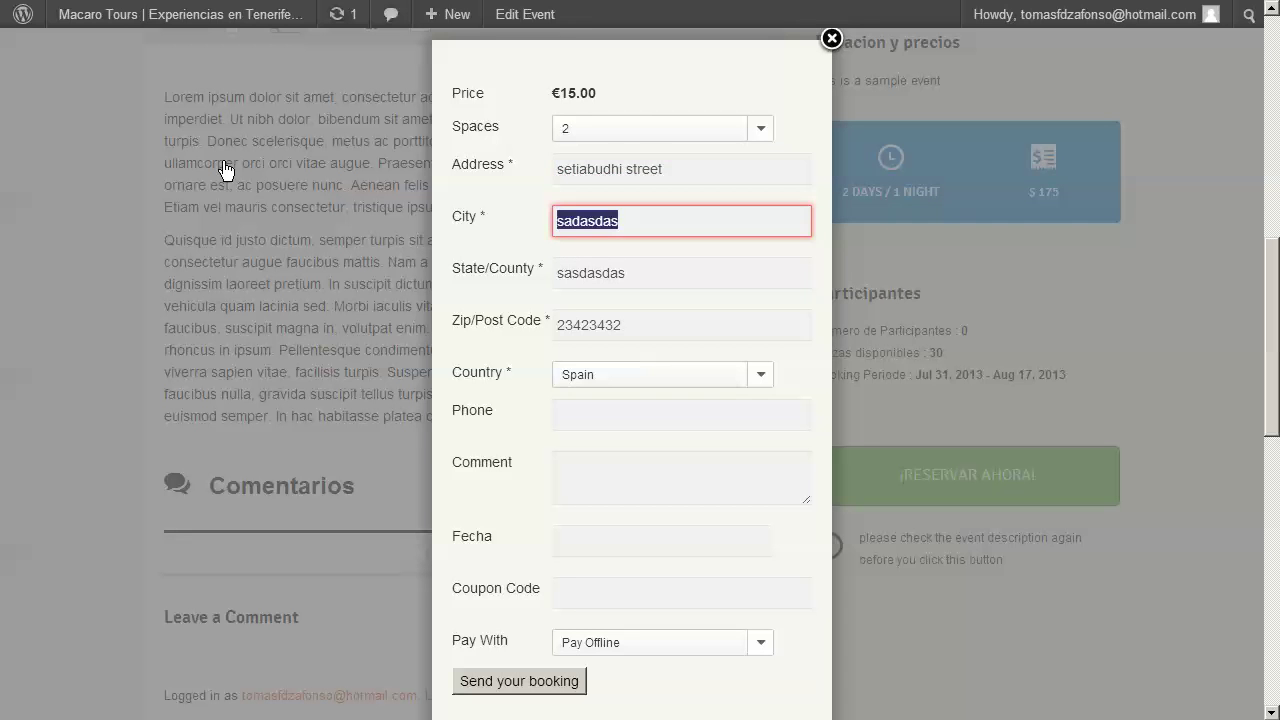
Fill in the customer's city, state and postal code, using the first autofill suggestion for the state.
type("bandung")
key("Tab")
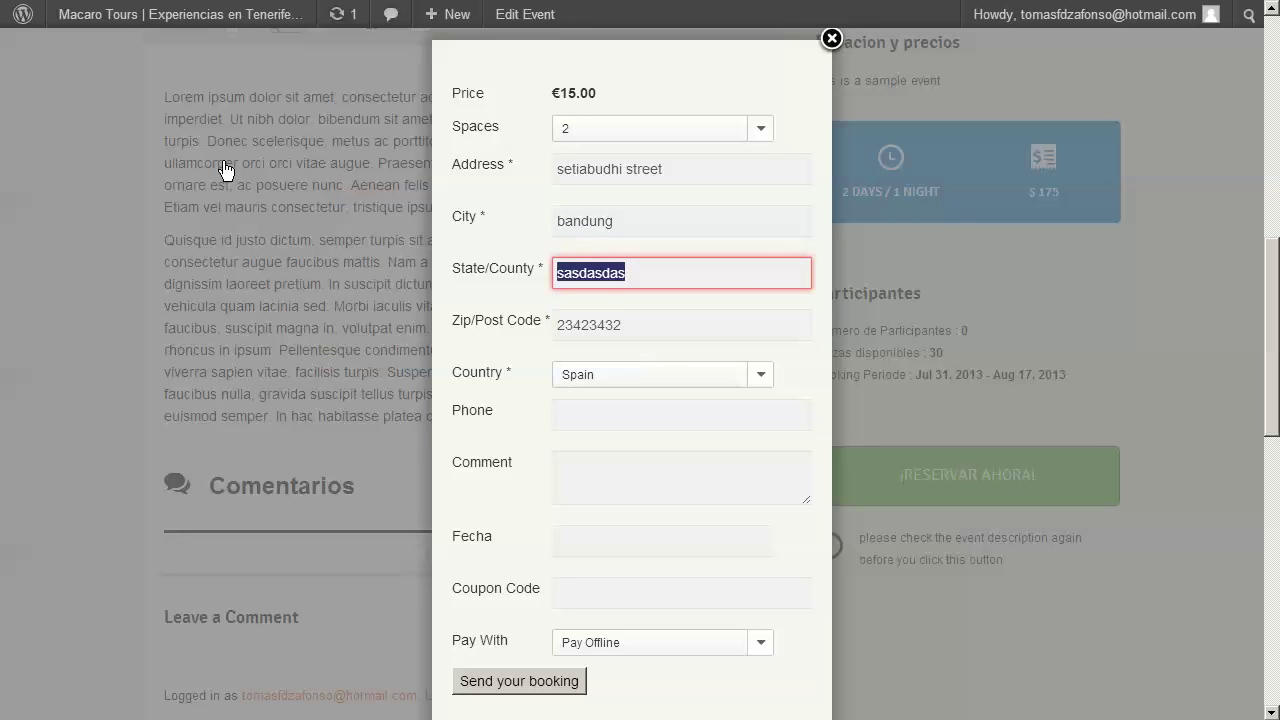
type("jawa")
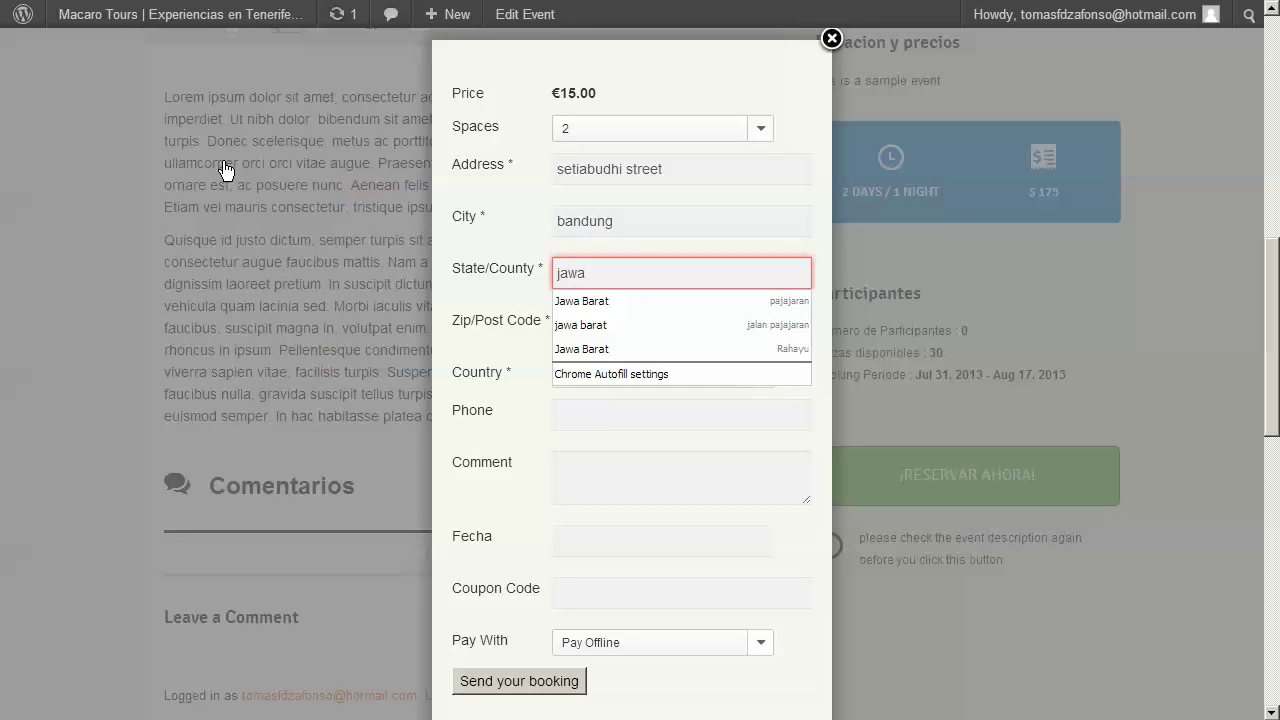
key("Down")
key("Return")
key("Tab")
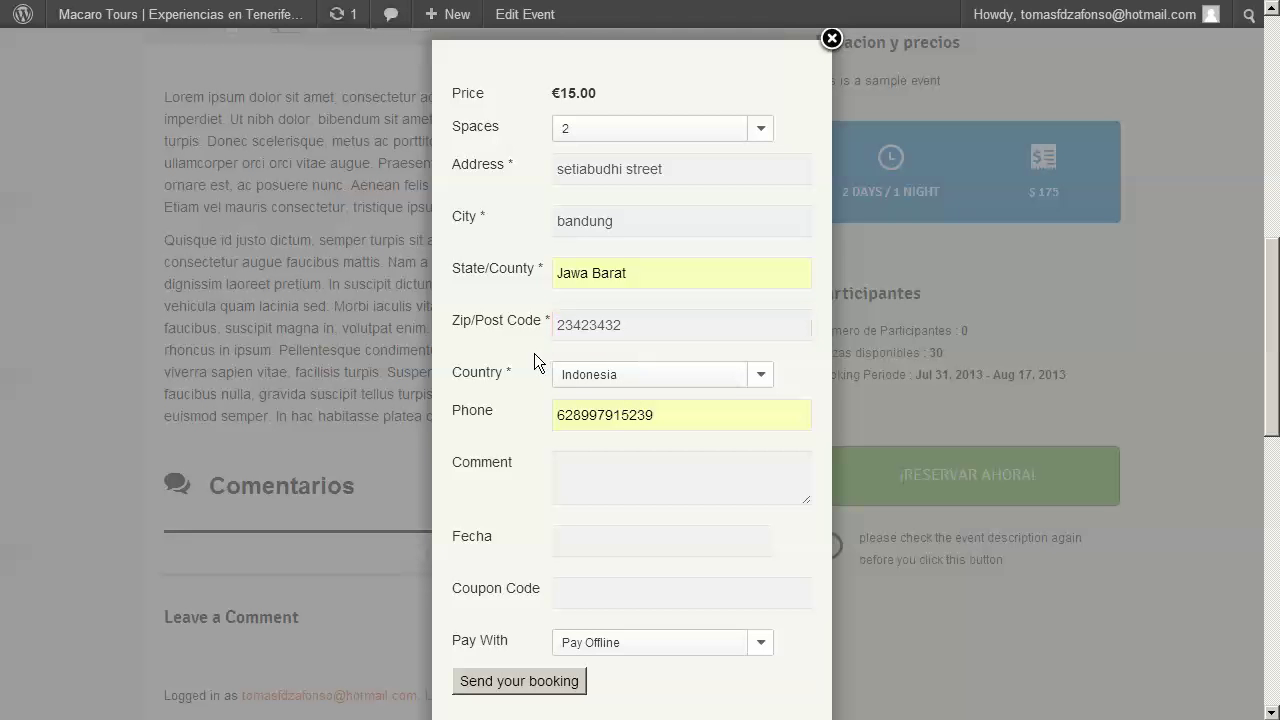
type("40226")
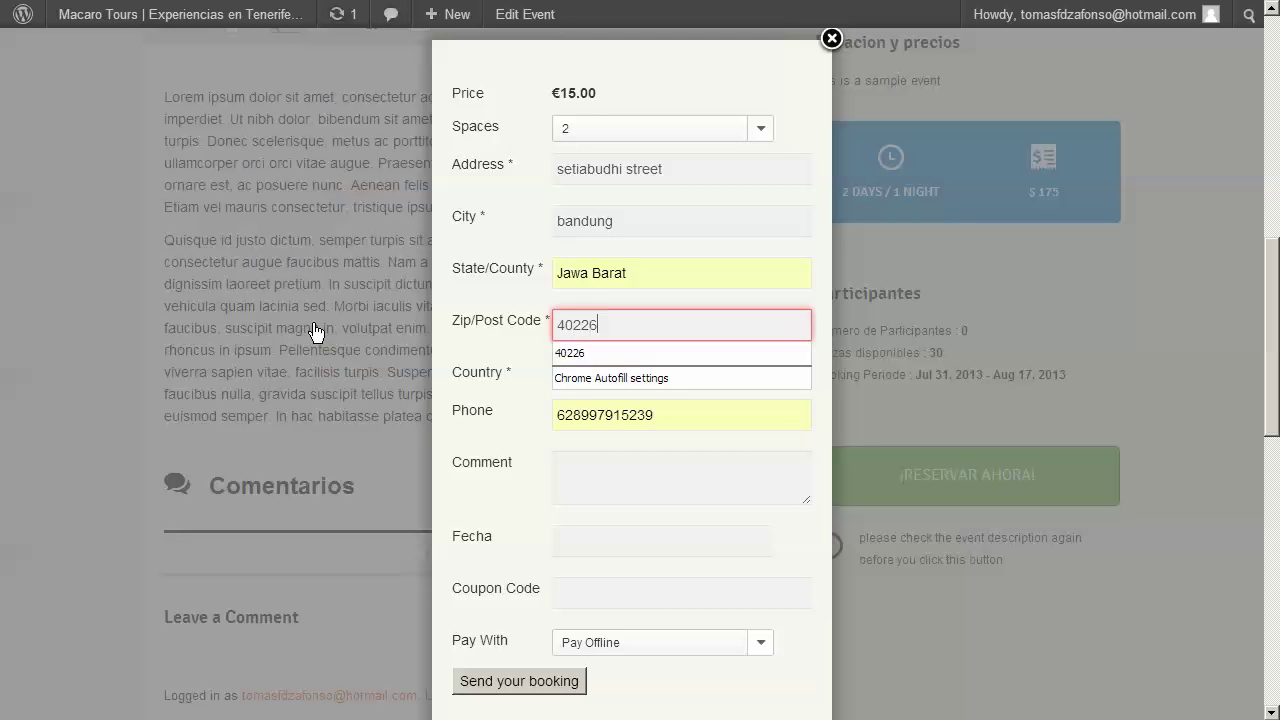
left_click(505, 324)
Choose Pay Offline as the payment method, send the booking and close the booking window.
scroll(590, 387, "down", 2)
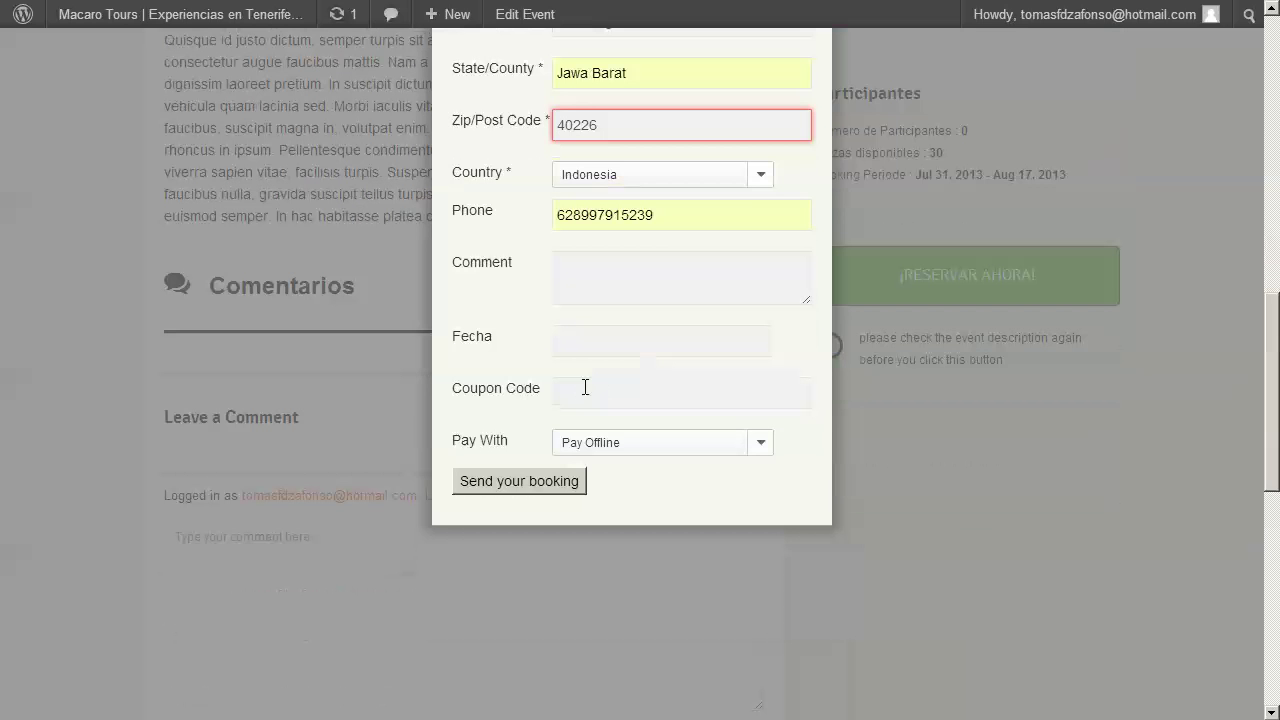
left_click(644, 445)
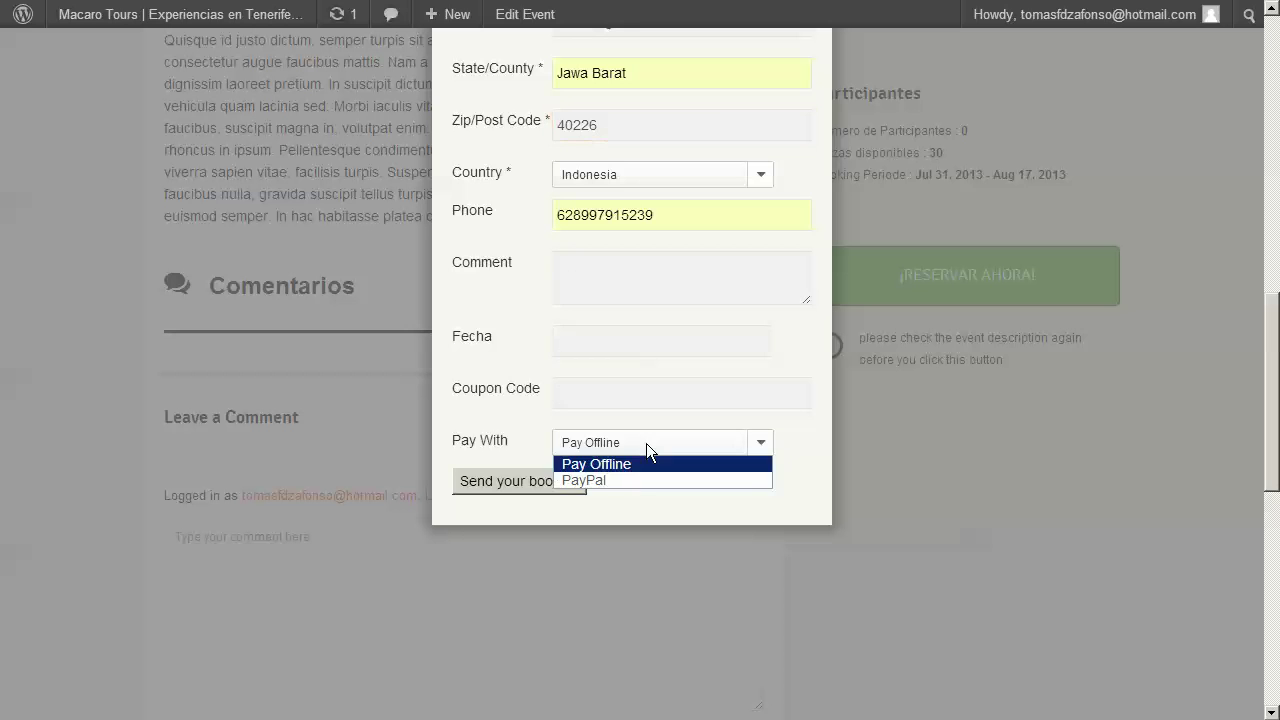
left_click(607, 462)
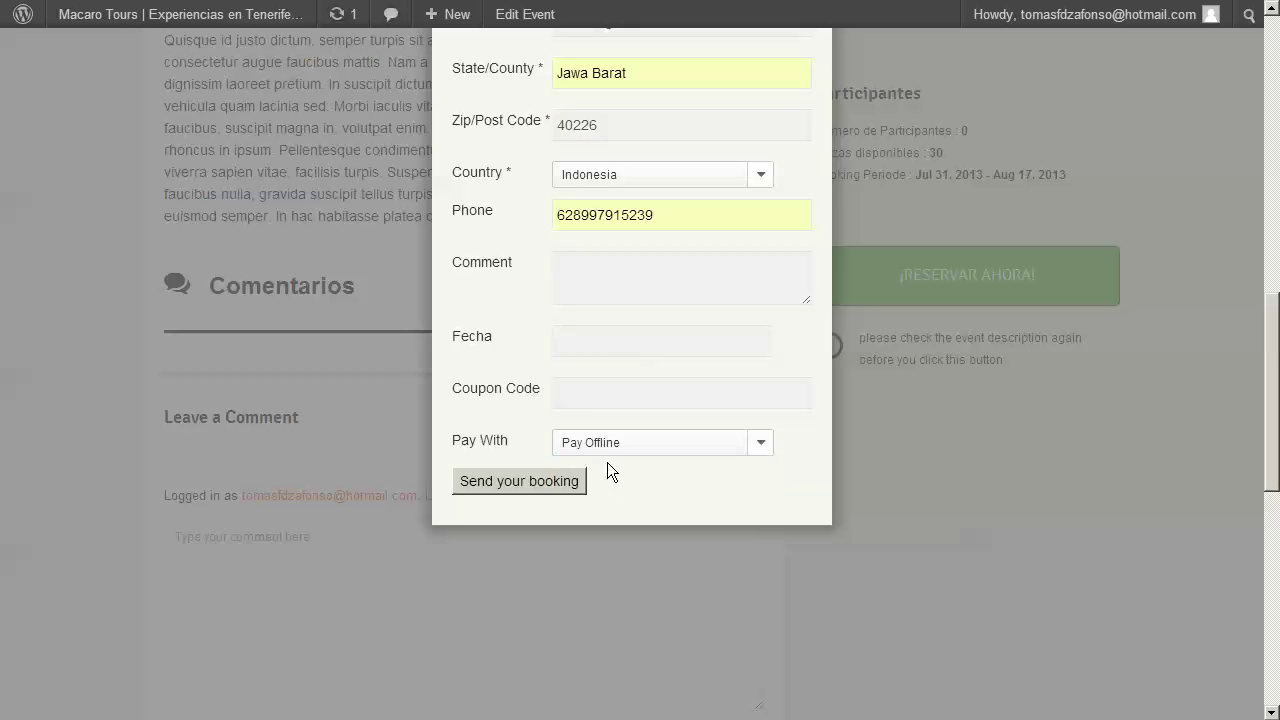
left_click(539, 483)
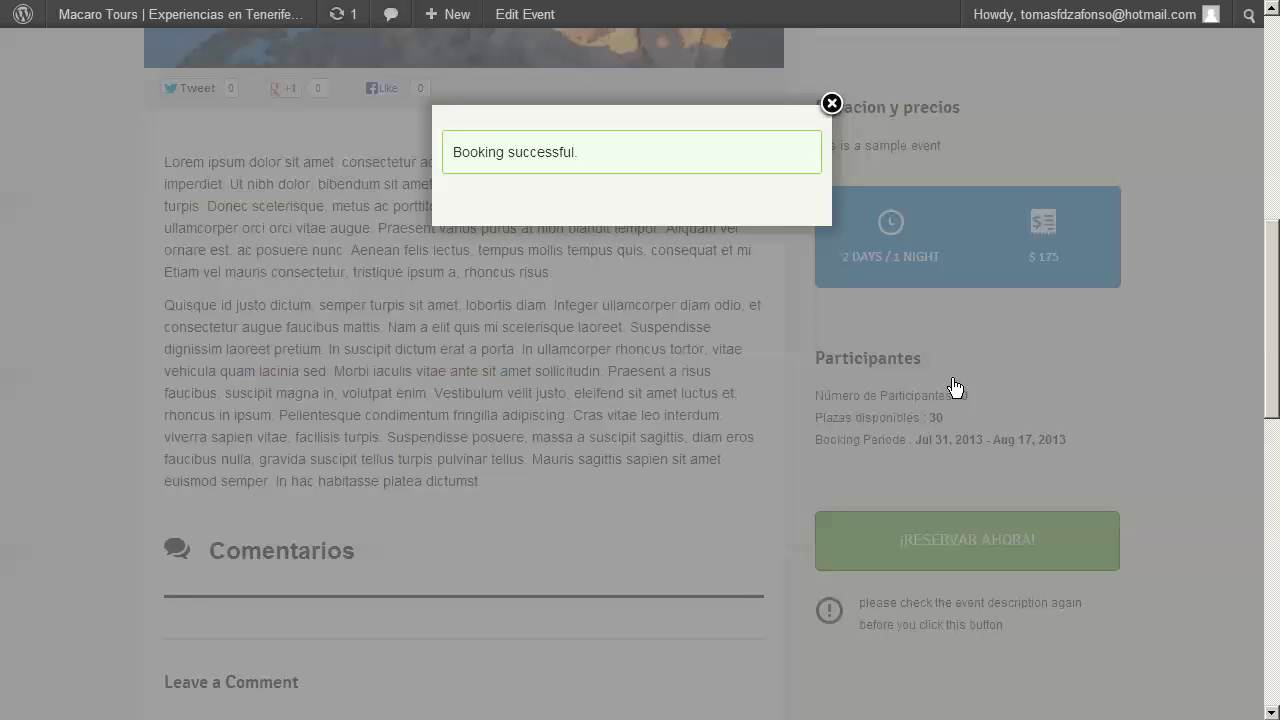
left_click(834, 106)
Return to the site administration and check the sample event's pending bookings in the events list.
key("alt+Left")
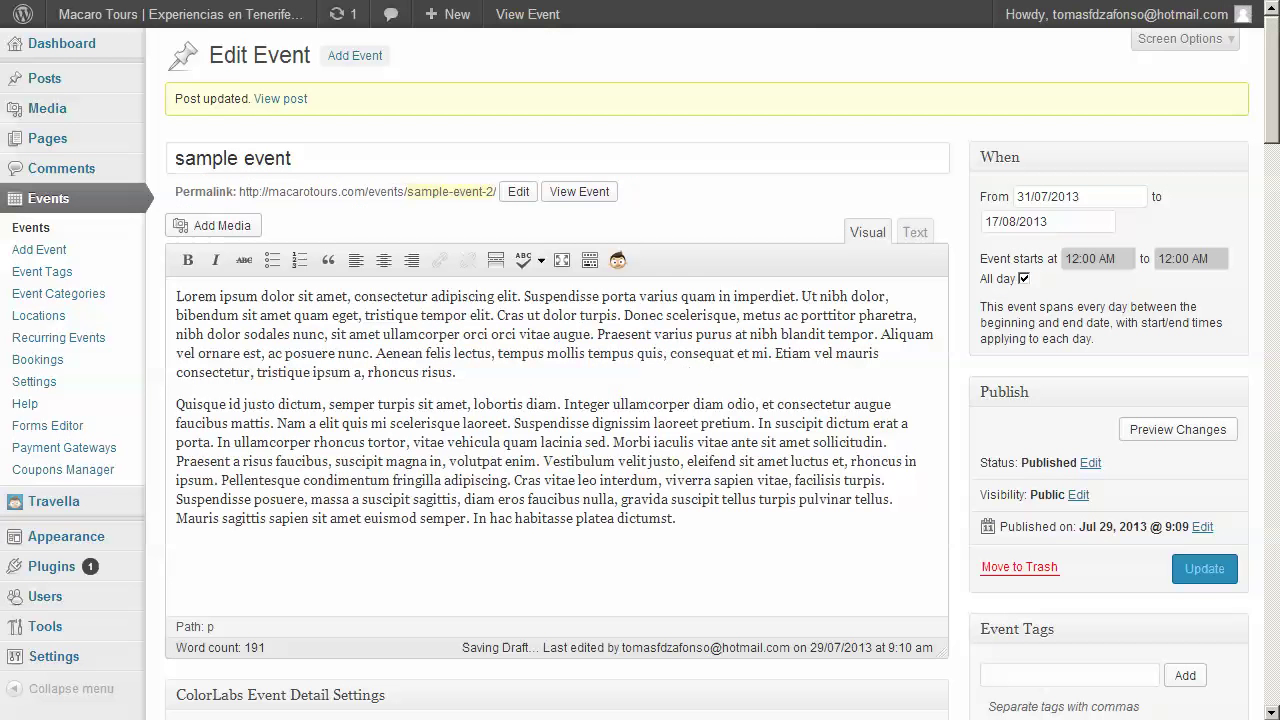
left_click(25, 230)
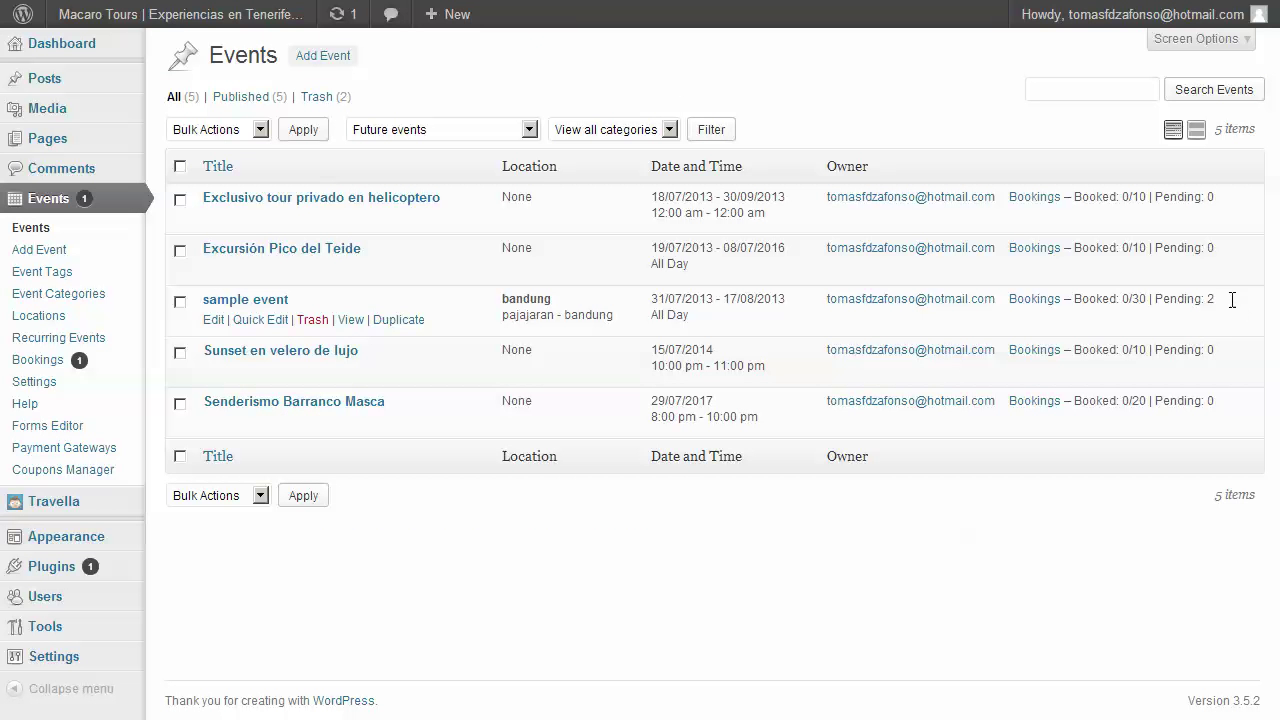
left_click_drag(1218, 300, 1158, 302)
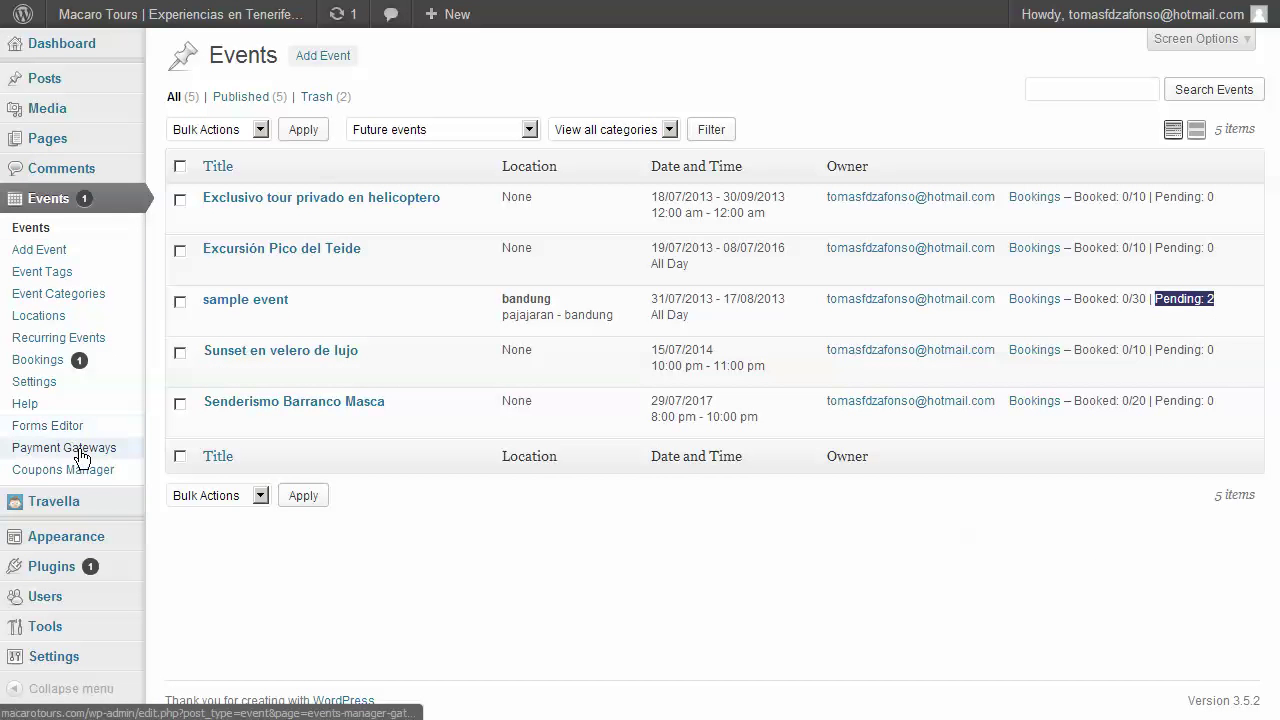
left_click(681, 606)
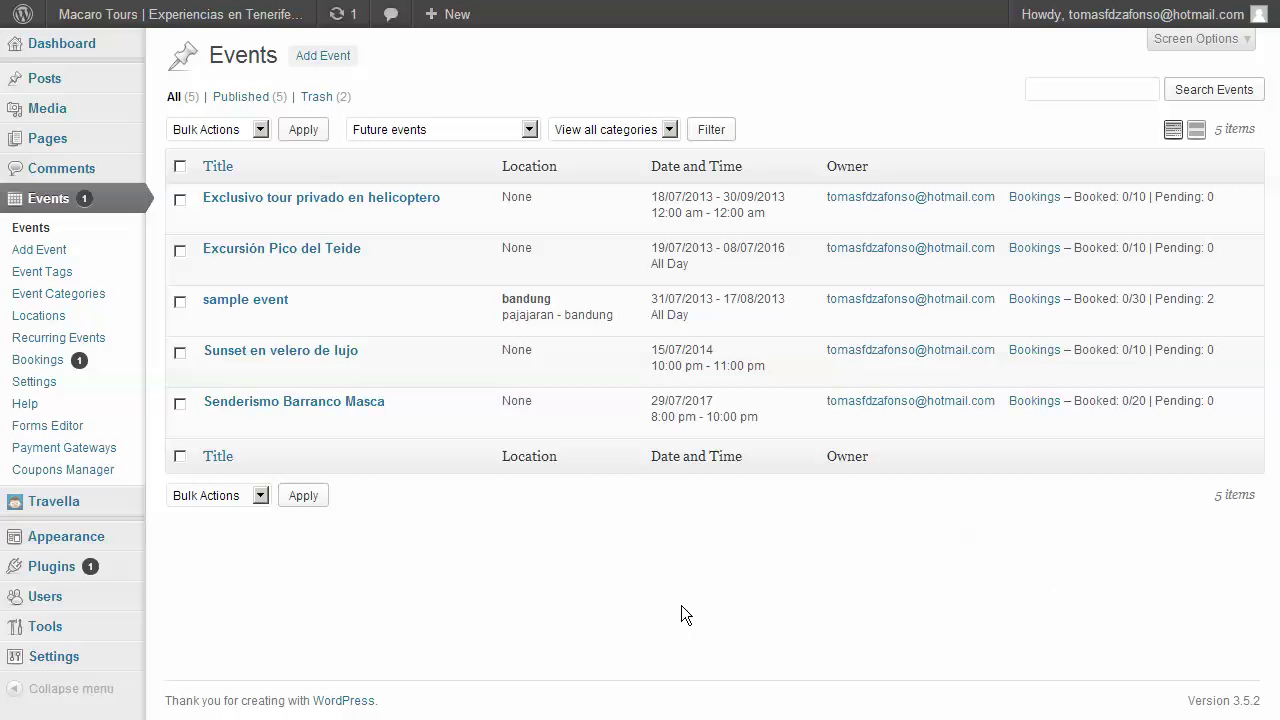
Approve the sample event's booking awaiting payment in the bookings dashboard, accepting that it counts as paid.
left_click(46, 360)
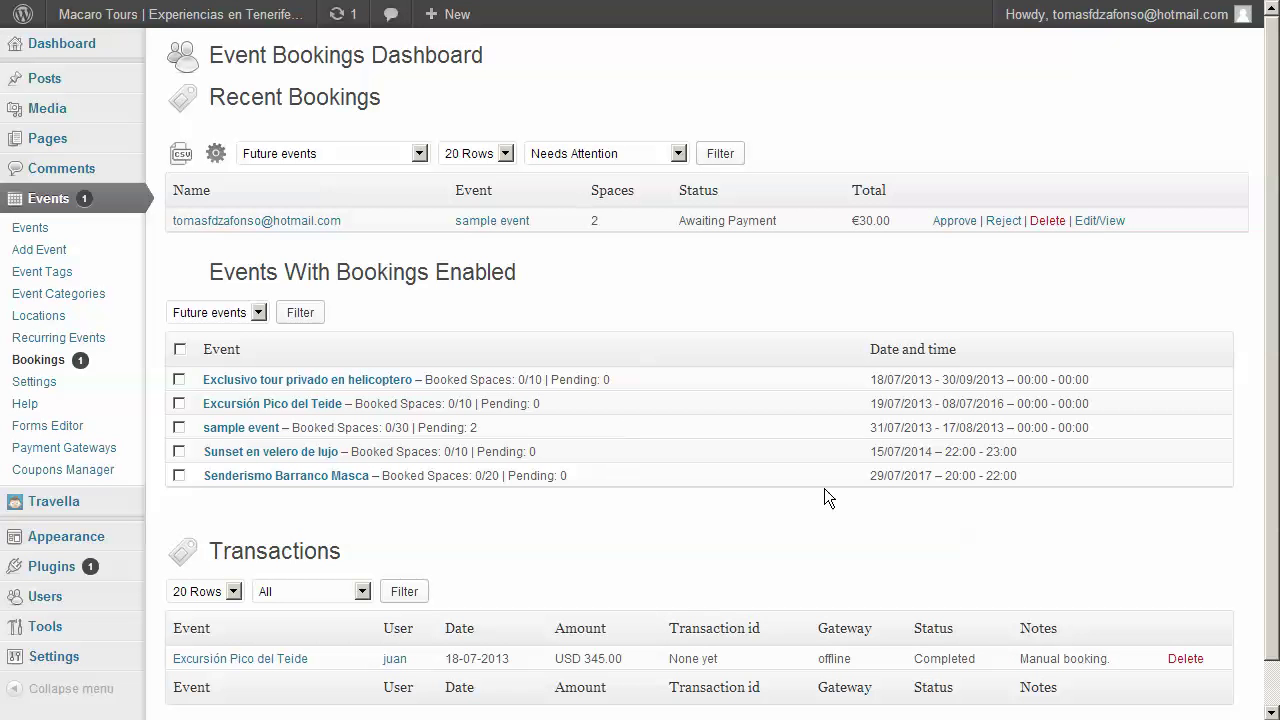
left_click(955, 221)
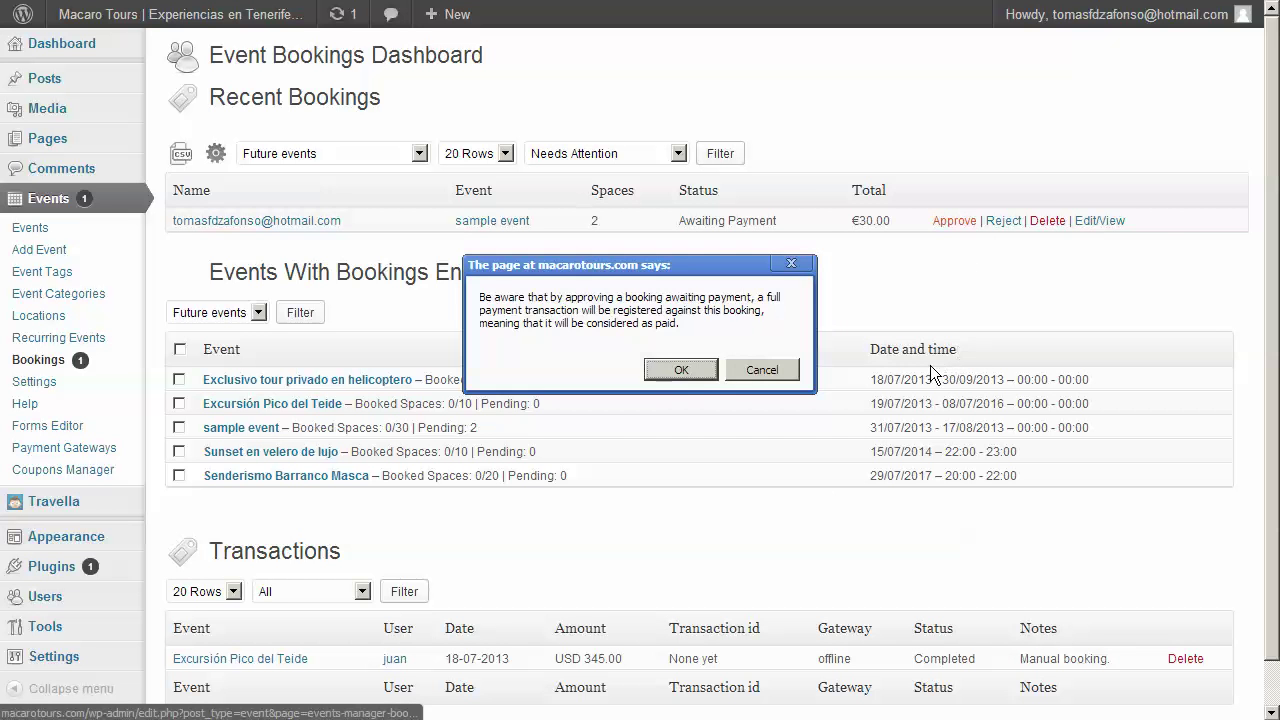
left_click(682, 370)
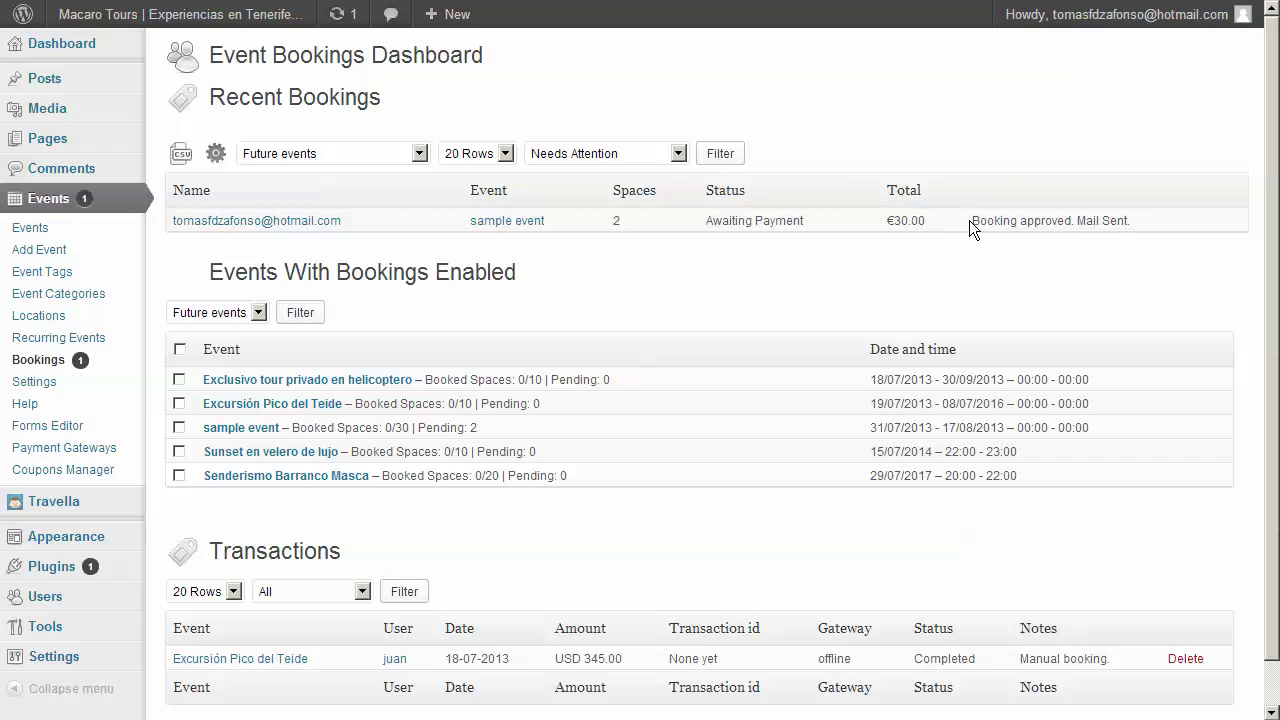
left_click_drag(969, 220, 1143, 216)
left_click(1146, 260)
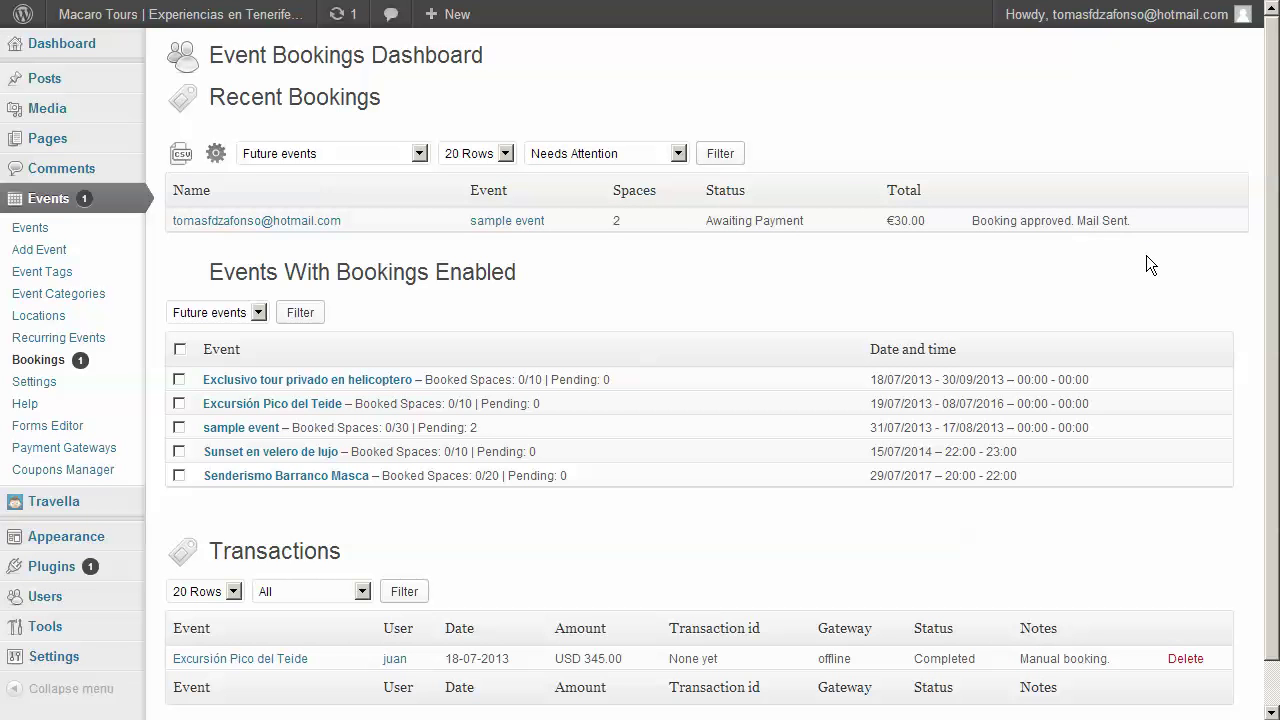